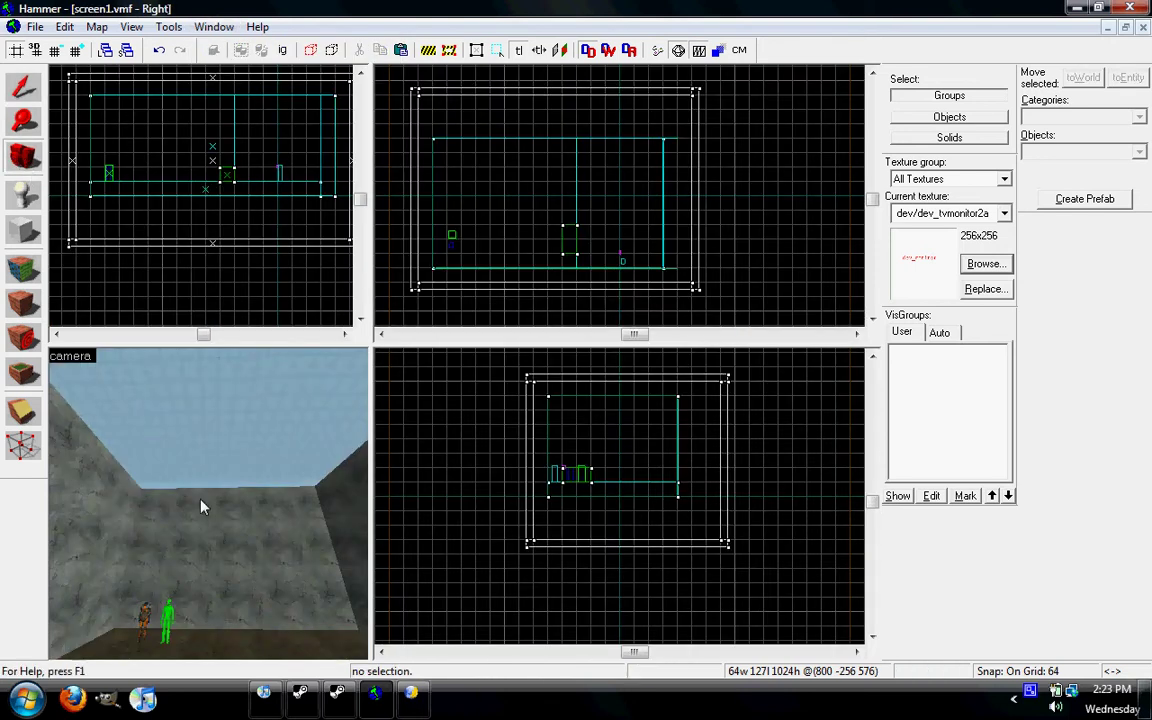
Delete the existing checkered block standing on the room's floor
{"action": "mouse_move", "coordinate": [200, 504]}
{"action": "left_mouse_down"}
{"action": "mouse_move", "coordinate": [221, 491]}
{"action": "mouse_move", "coordinate": [211, 509]}
{"action": "mouse_move", "coordinate": [225, 521]}
{"action": "mouse_move", "coordinate": [210, 508]}
{"action": "left_mouse_up"}
{"action": "key", "text": "w"}
{"action": "left_click", "coordinate": [23, 88]}
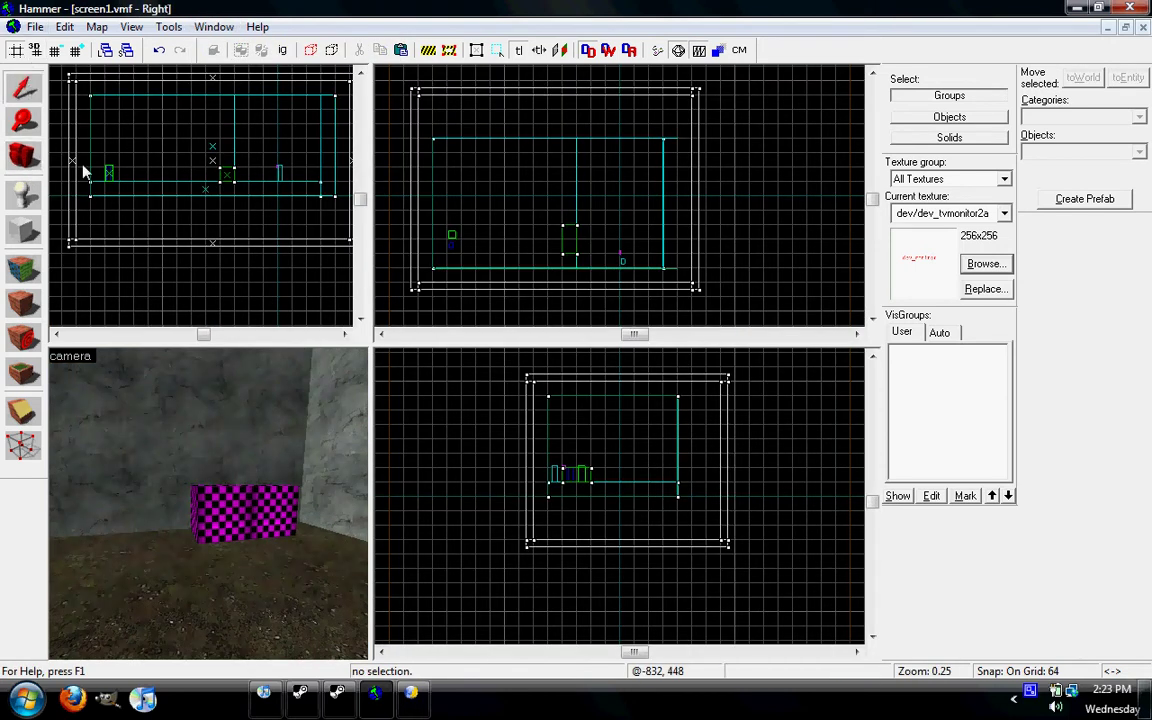
{"action": "left_click", "coordinate": [222, 530]}
{"action": "key", "text": "Delete"}
Enter gman as both the Parent and the Name of the point_camera beside the suited figure, and apply
{"action": "left_click", "coordinate": [25, 156]}
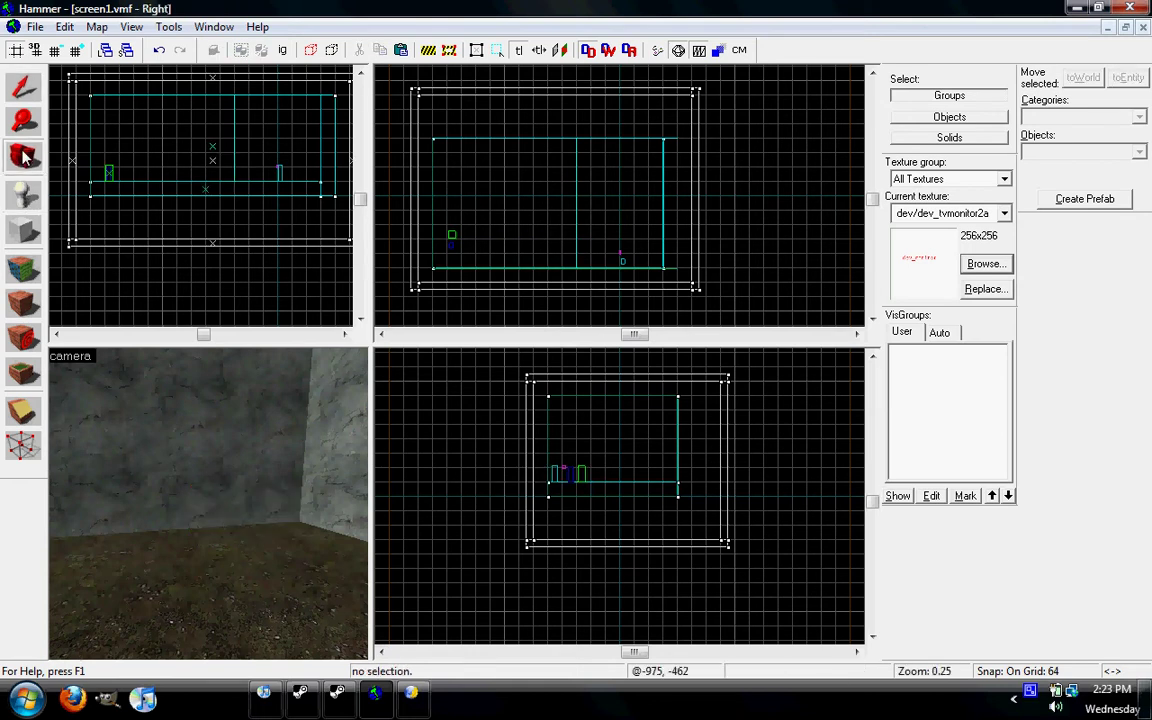
{"action": "mouse_move", "coordinate": [200, 504]}
{"action": "left_mouse_down"}
{"action": "mouse_move", "coordinate": [232, 528]}
{"action": "mouse_move", "coordinate": [194, 510]}
{"action": "mouse_move", "coordinate": [210, 508]}
{"action": "left_mouse_up"}
{"action": "key", "text": "w"}
{"action": "key", "text": "s"}
{"action": "key", "text": "a"}
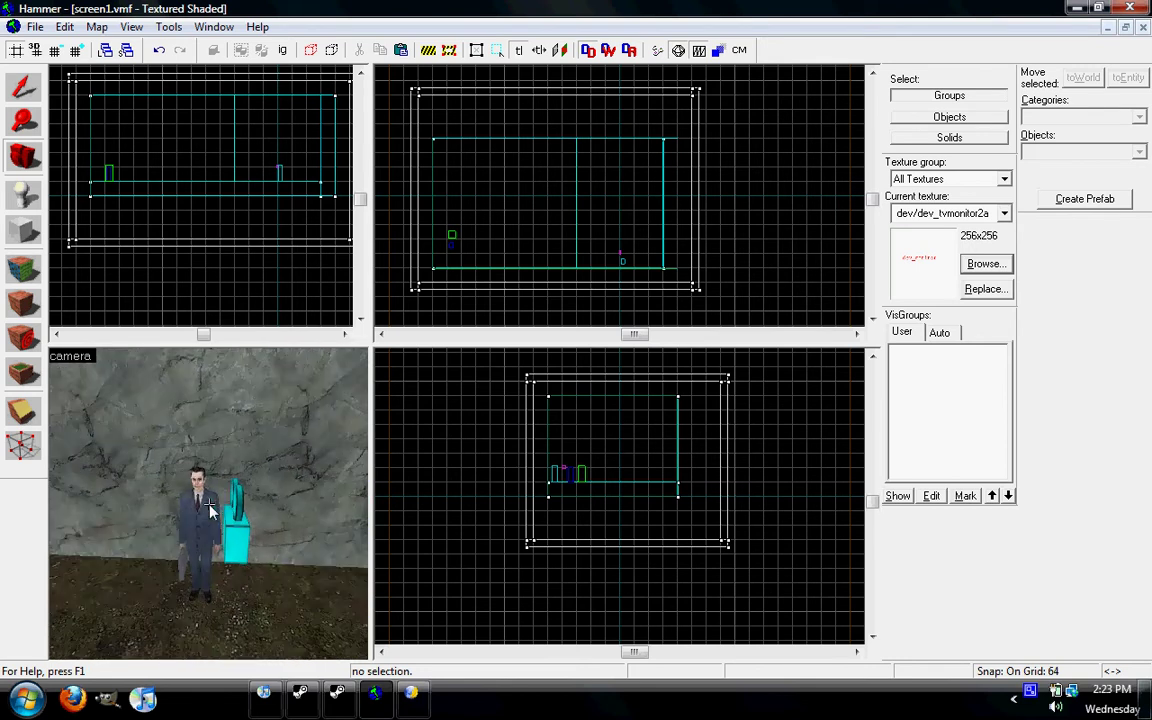
{"action": "left_click", "coordinate": [23, 87]}
{"action": "double_click", "coordinate": [220, 490]}
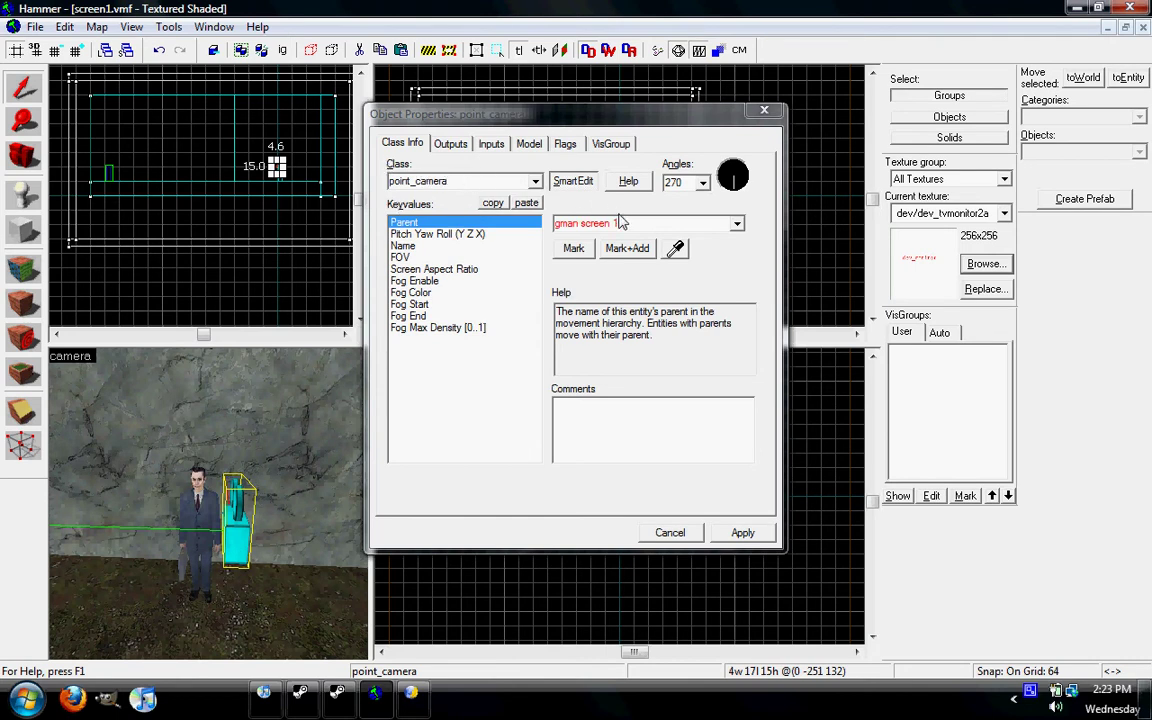
{"action": "left_click", "coordinate": [538, 222]}
{"action": "type", "text": "gman"}
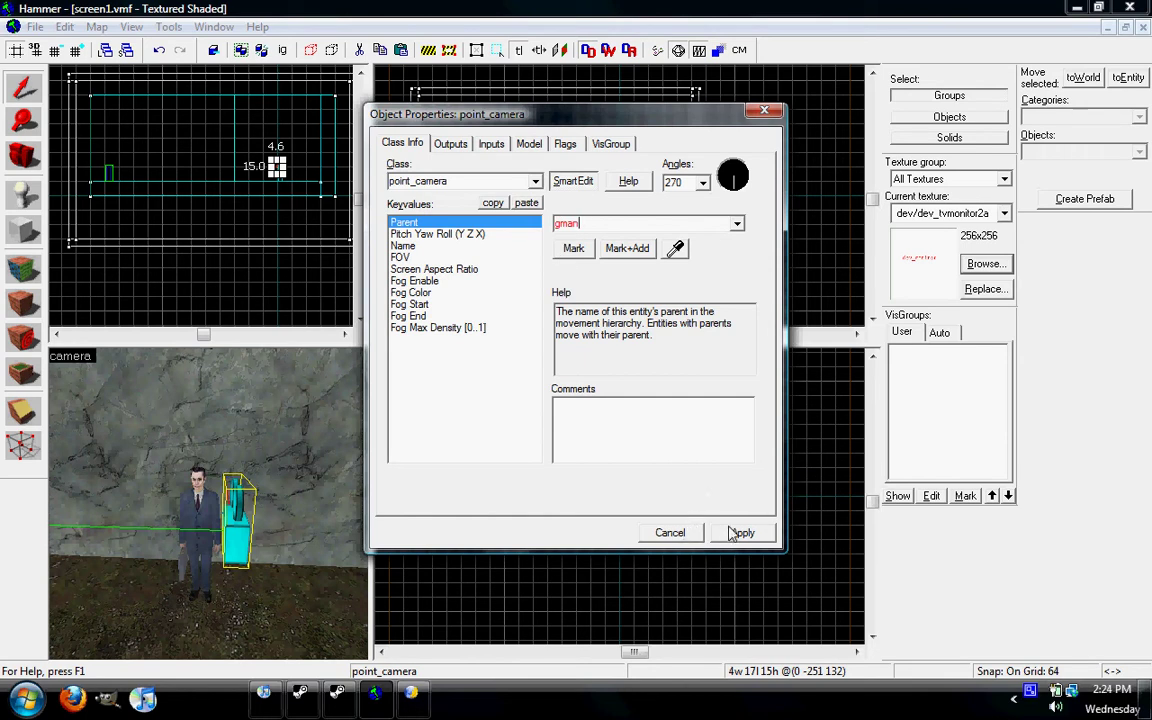
{"action": "left_click", "coordinate": [410, 245]}
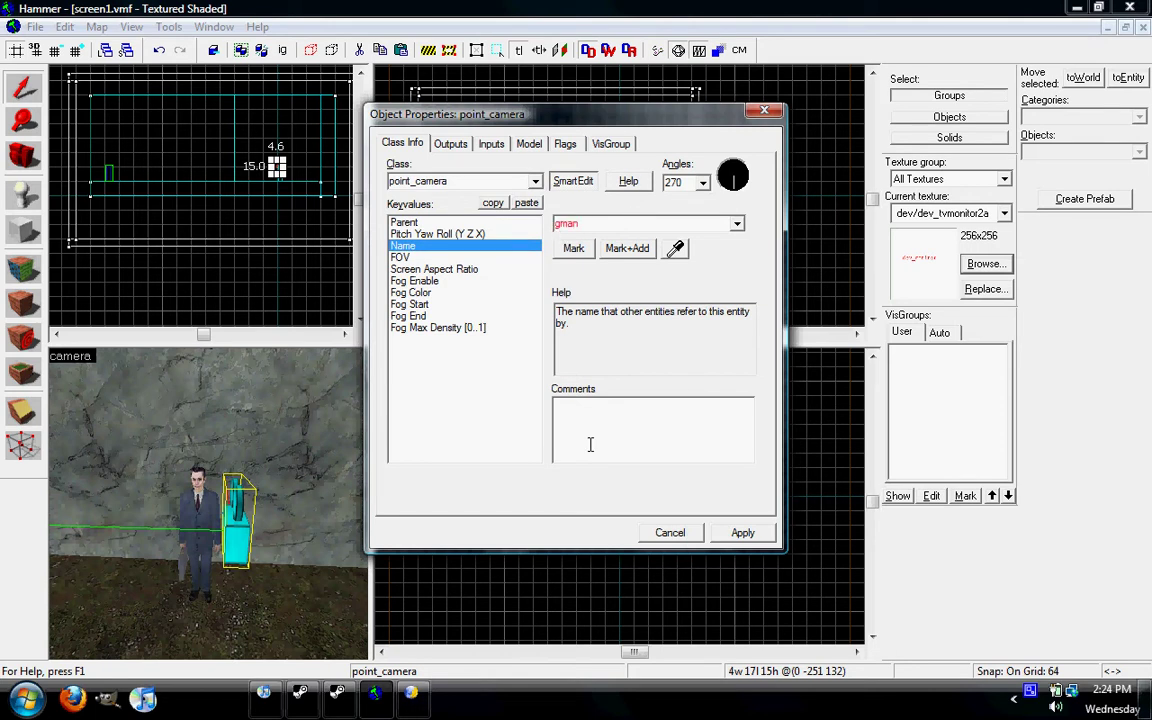
{"action": "left_click", "coordinate": [743, 532]}
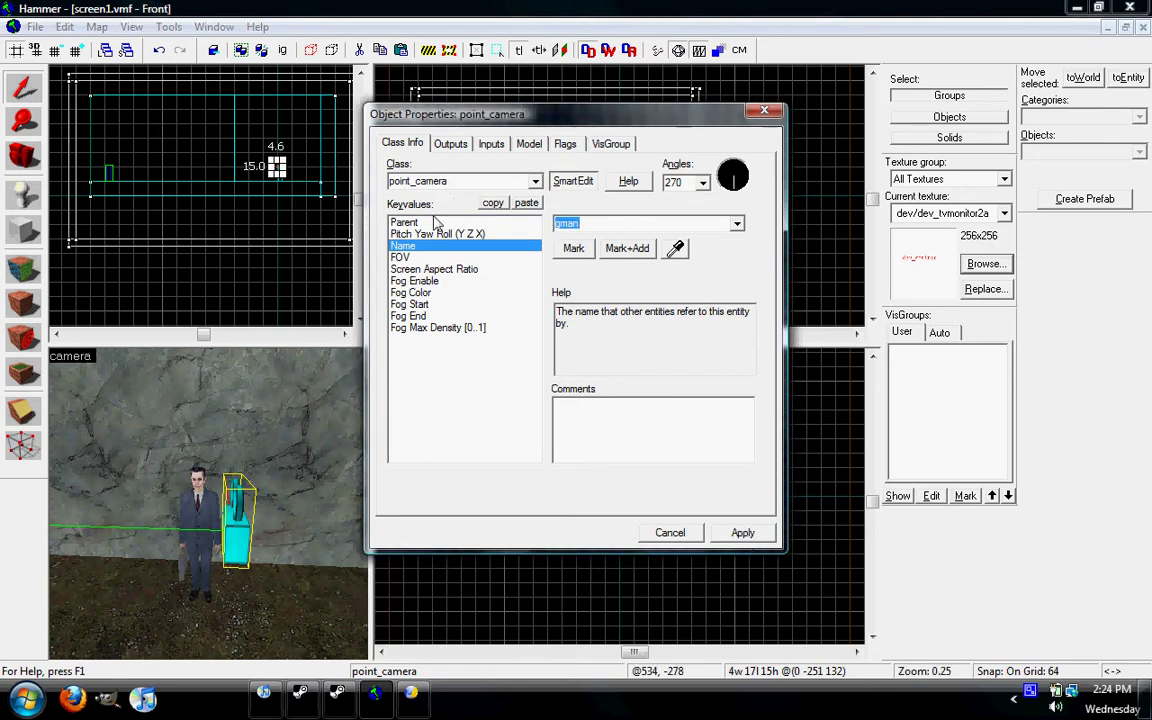
Clear the point_camera's Parent value and close its properties
{"action": "left_click", "coordinate": [437, 222]}
{"action": "left_click_drag", "start_coordinate": [581, 226], "coordinate": [506, 211]}
{"action": "key", "text": "BackSpace"}
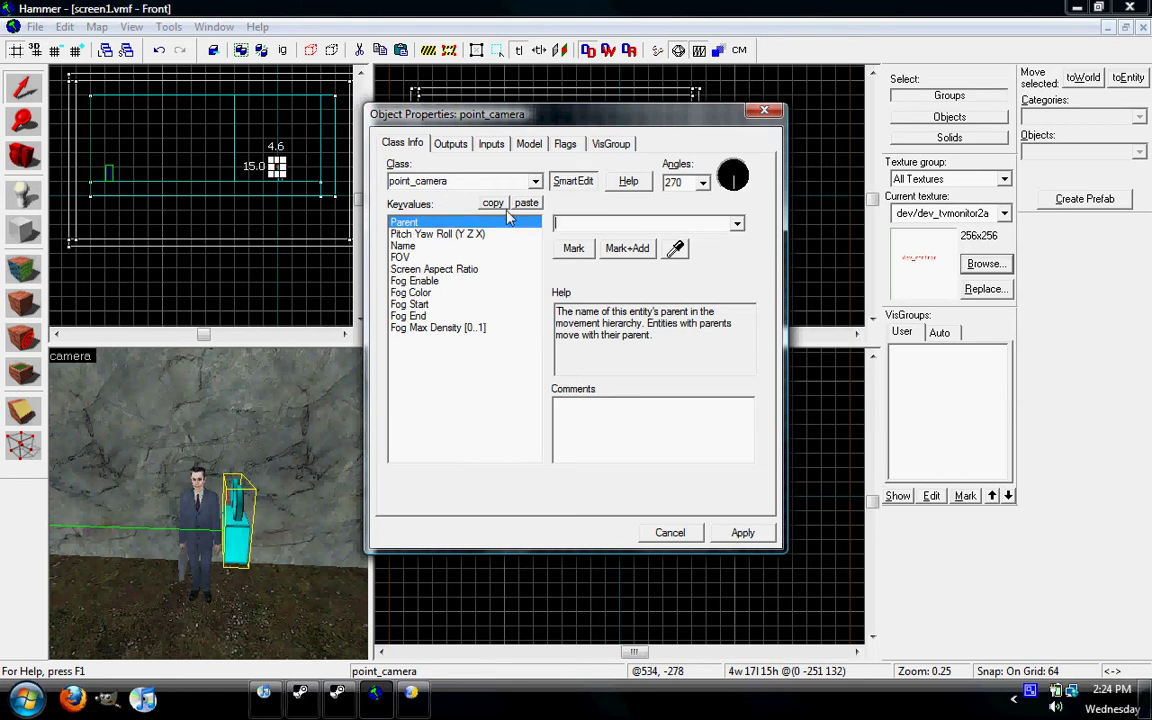
{"action": "left_click", "coordinate": [764, 109]}
Create a block about 64 wide, 18 long and 64 high on the floor between the room's figures
{"action": "left_click", "coordinate": [18, 166]}
{"action": "left_click_drag", "start_coordinate": [262, 528], "coordinate": [210, 509]}
{"action": "left_click", "coordinate": [23, 230]}
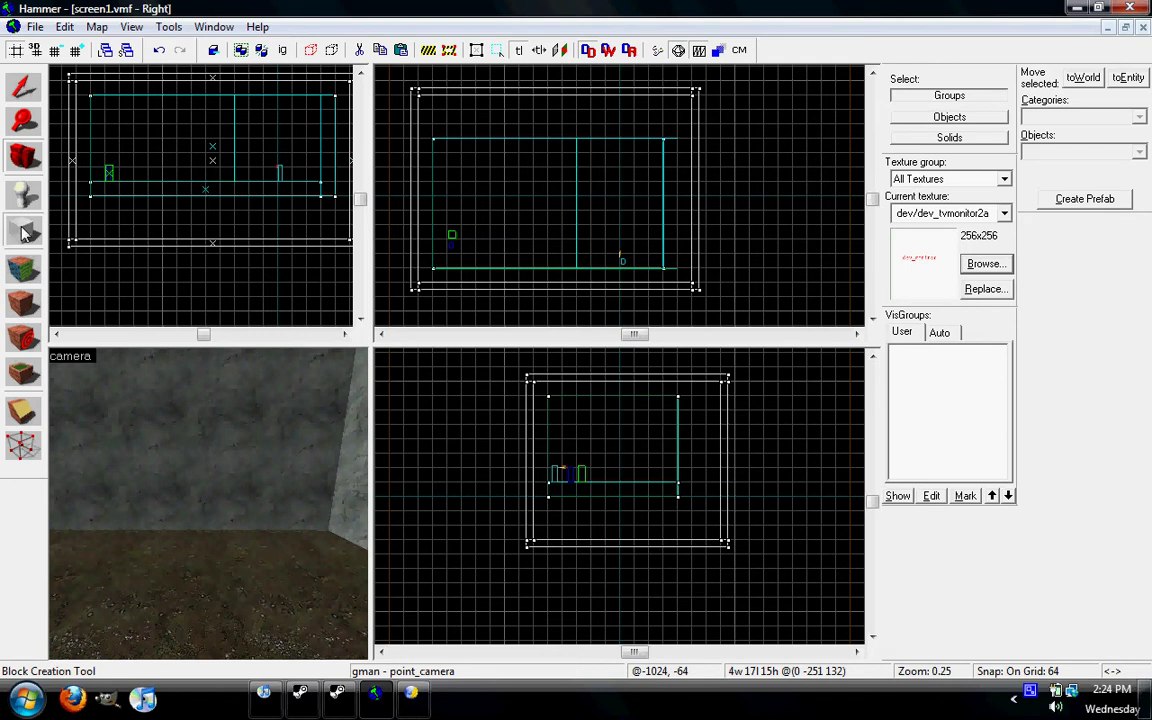
{"action": "mouse_move", "coordinate": [213, 175]}
{"action": "left_mouse_down"}
{"action": "mouse_move", "coordinate": [240, 188]}
{"action": "mouse_move", "coordinate": [199, 175]}
{"action": "mouse_move", "coordinate": [216, 173]}
{"action": "left_mouse_up"}
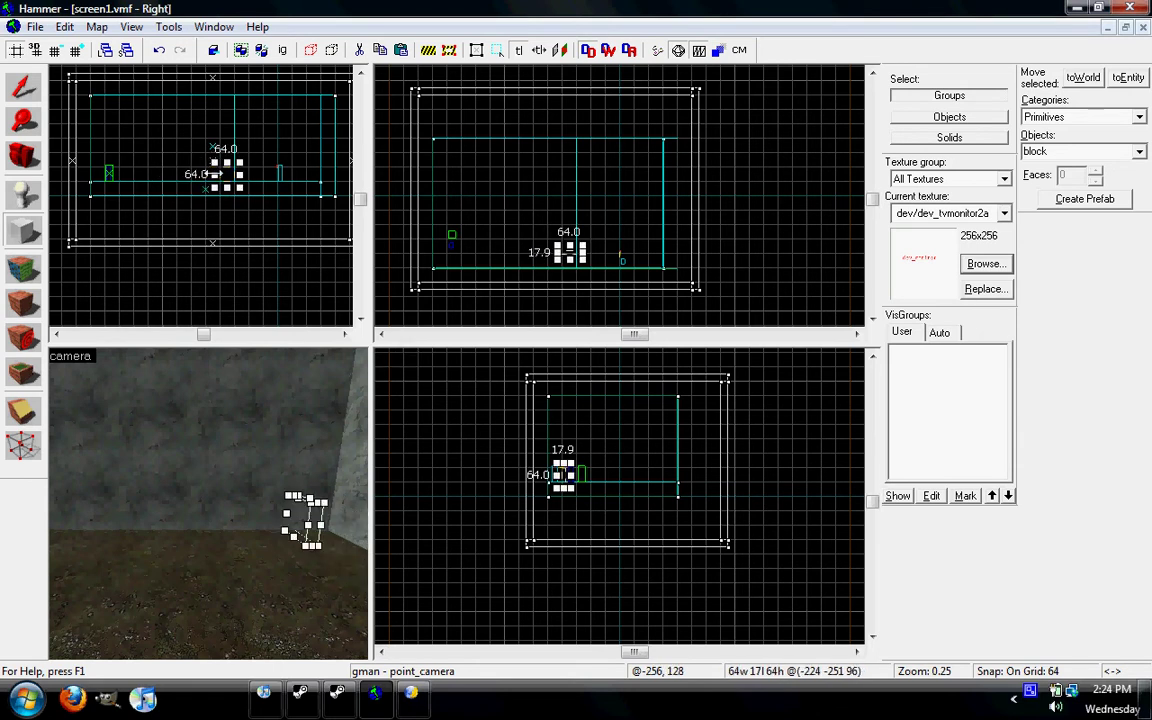
{"action": "key", "text": "Return"}
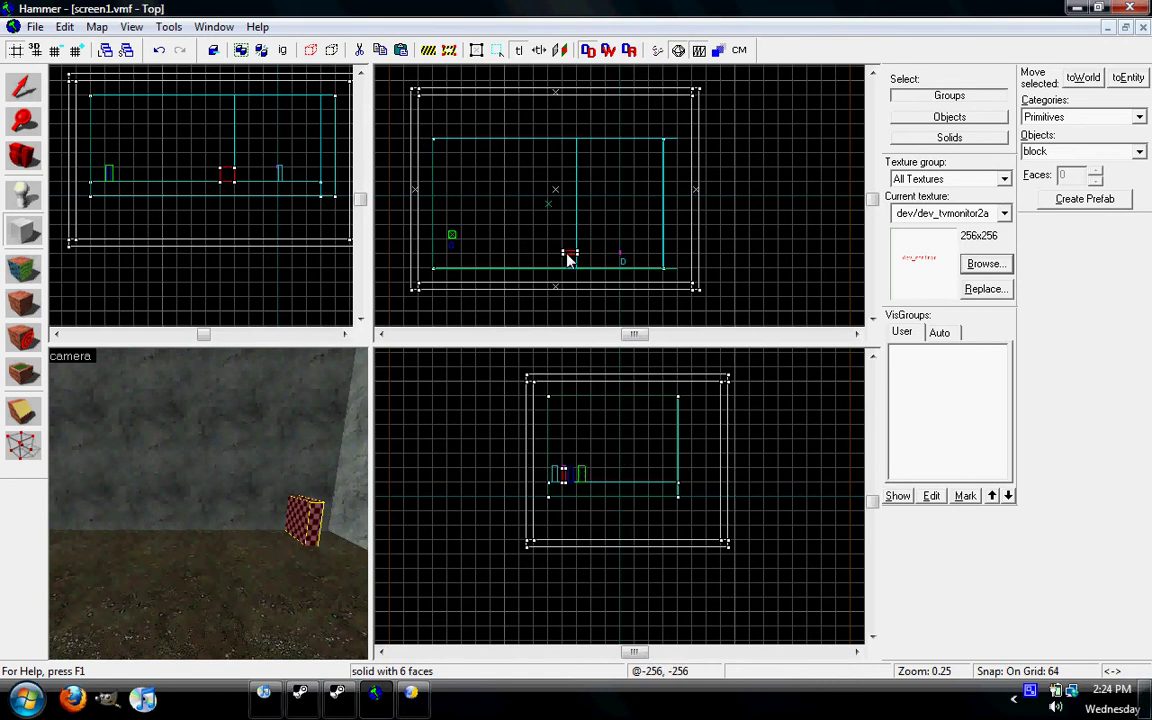
Stretch the new block to about 260 units long and 192 units high
{"action": "left_click", "coordinate": [24, 87]}
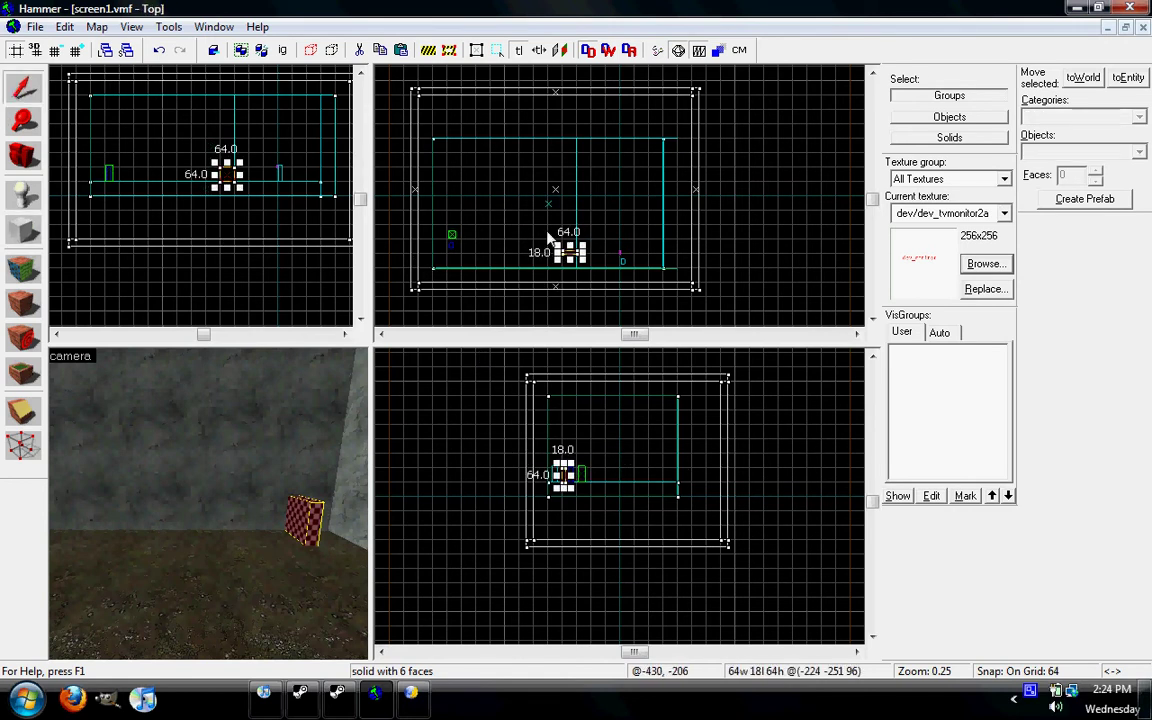
{"action": "left_click_drag", "start_coordinate": [575, 250], "coordinate": [566, 190]}
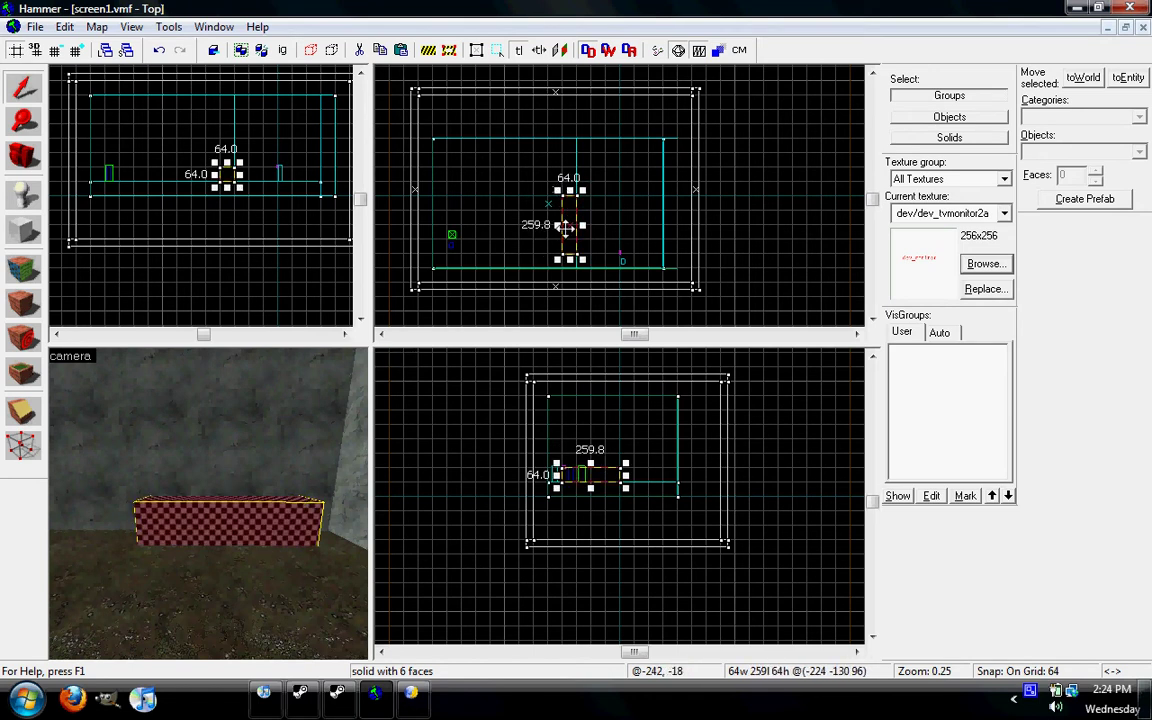
{"action": "left_click_drag", "start_coordinate": [590, 463], "coordinate": [590, 435]}
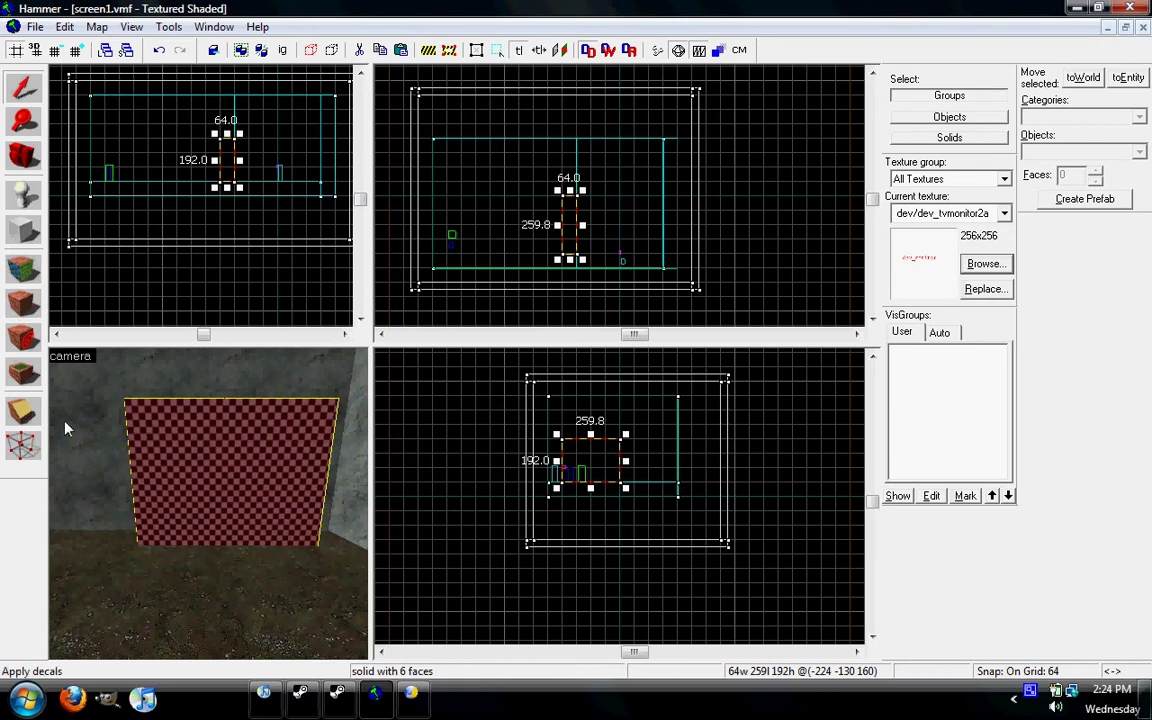
Pick dev/dev_tvmonitor1a as the current texture from the tv-filtered textures
{"action": "left_click", "coordinate": [22, 155]}
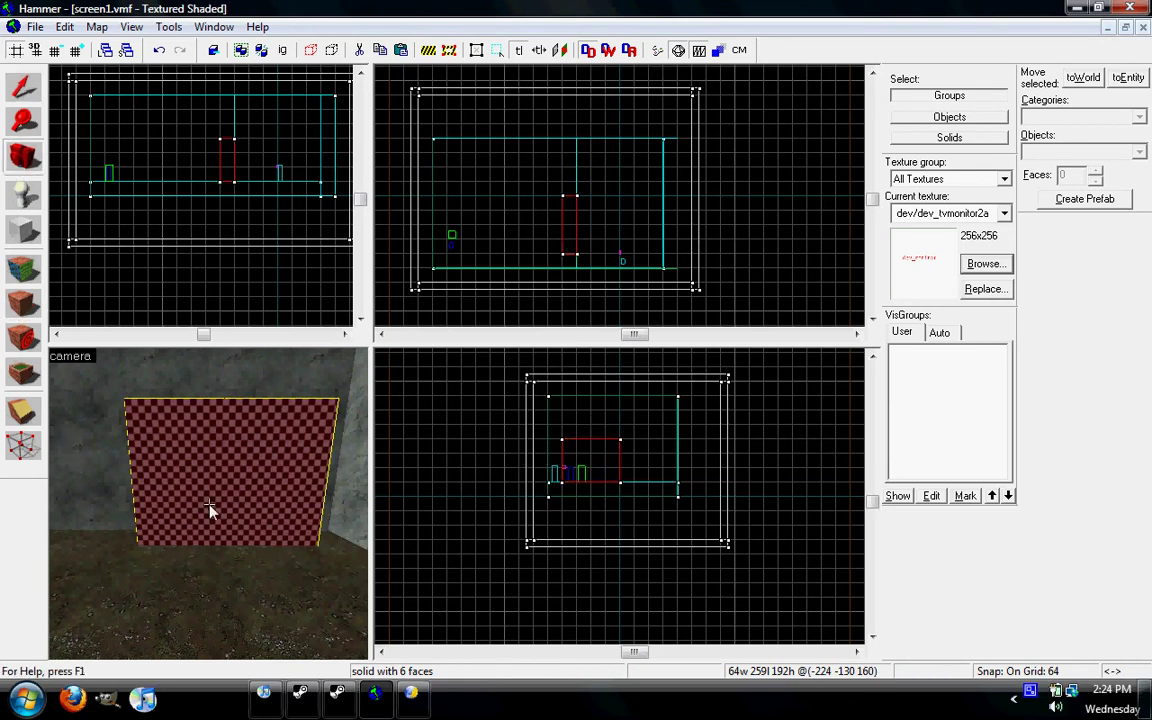
{"action": "left_click_drag", "start_coordinate": [213, 509], "coordinate": [213, 508]}
{"action": "left_click", "coordinate": [985, 264]}
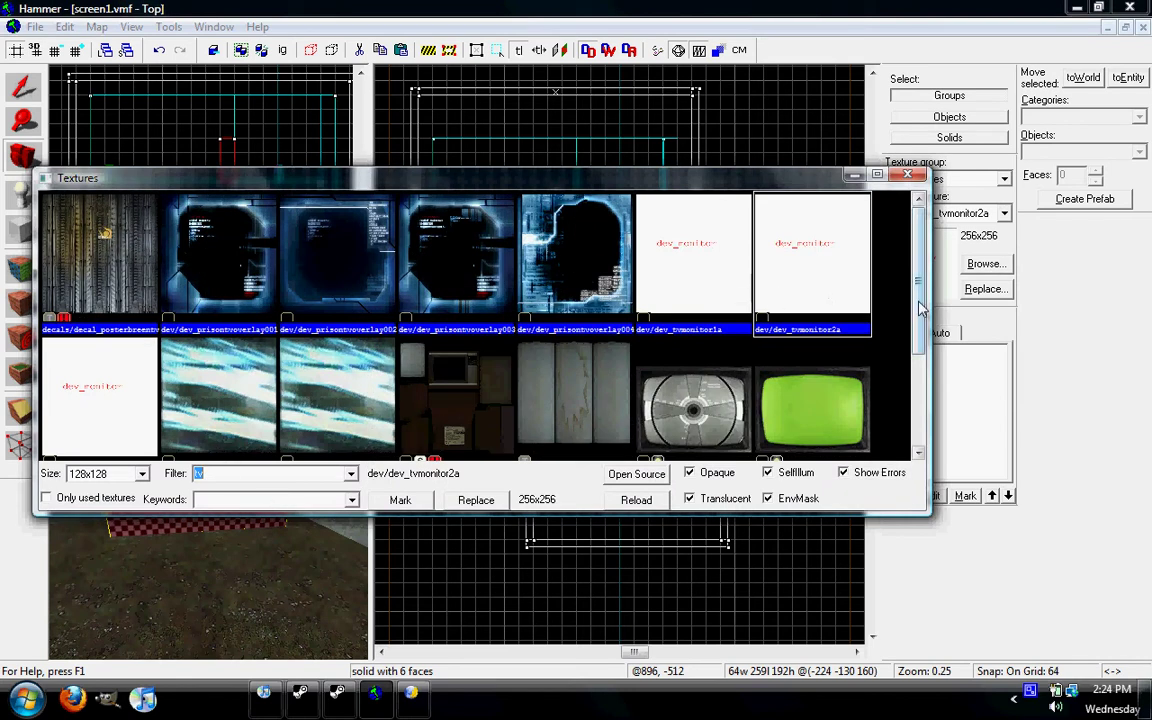
{"action": "left_click_drag", "start_coordinate": [918, 300], "coordinate": [908, 332]}
{"action": "scroll", "coordinate": [910, 338], "scroll_direction": "up", "scroll_amount": 1}
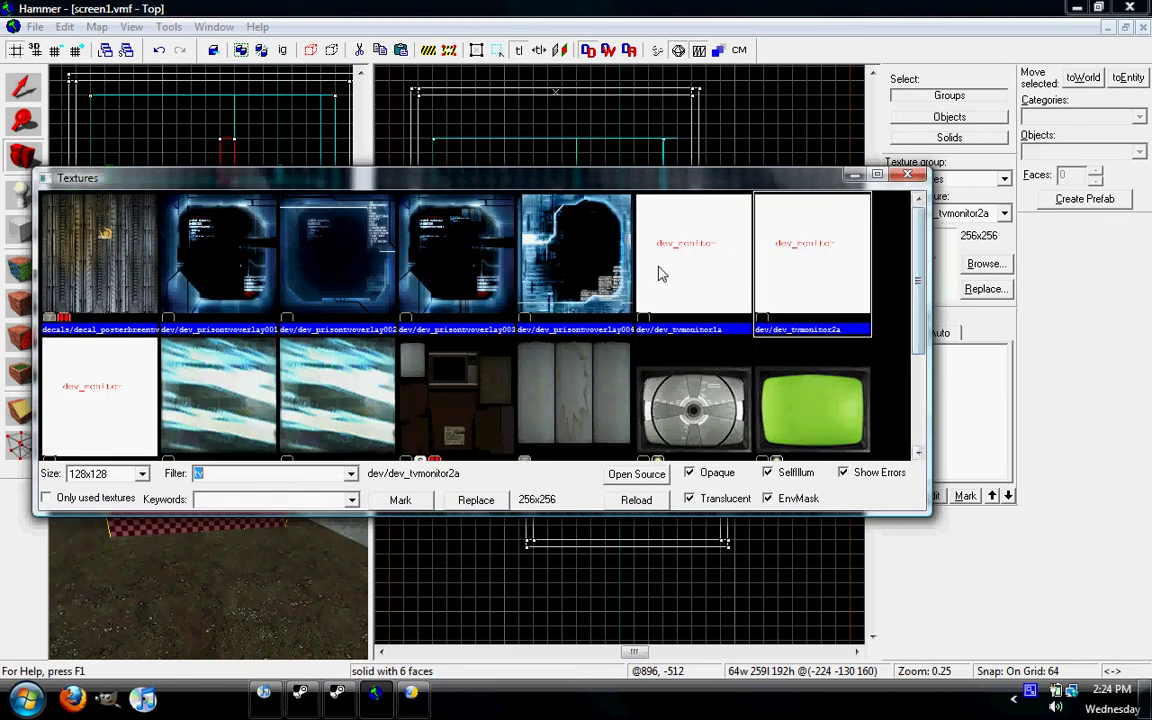
{"action": "left_click", "coordinate": [700, 252]}
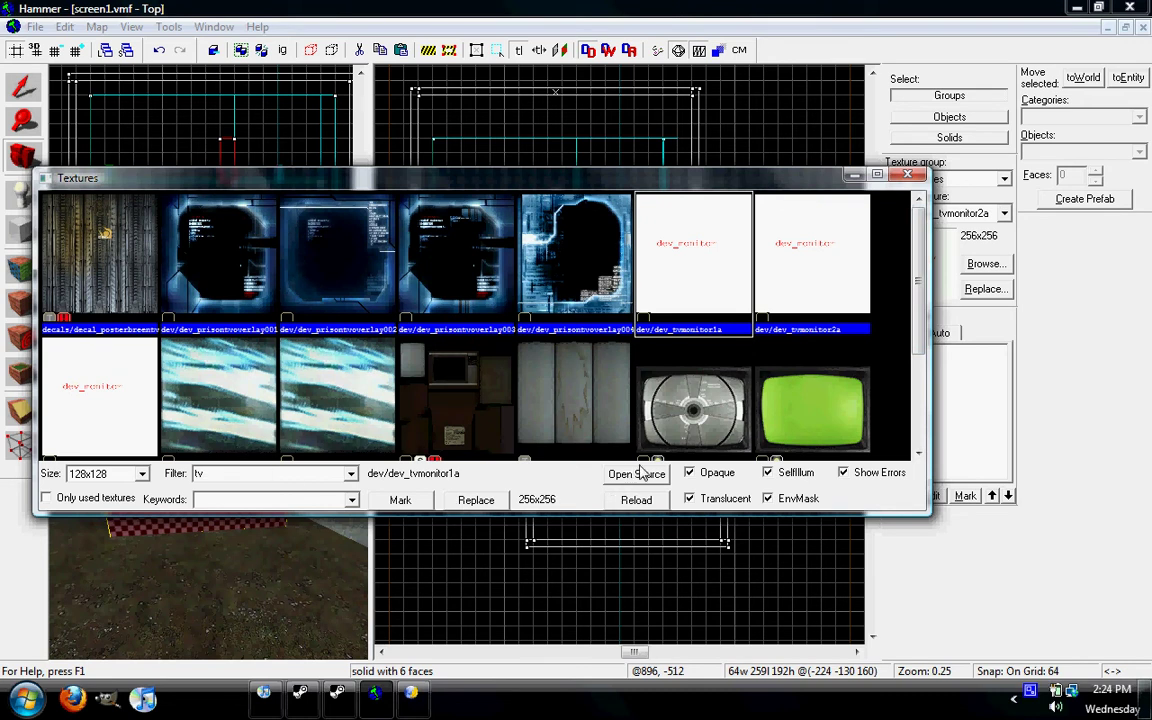
{"action": "double_click", "coordinate": [640, 279]}
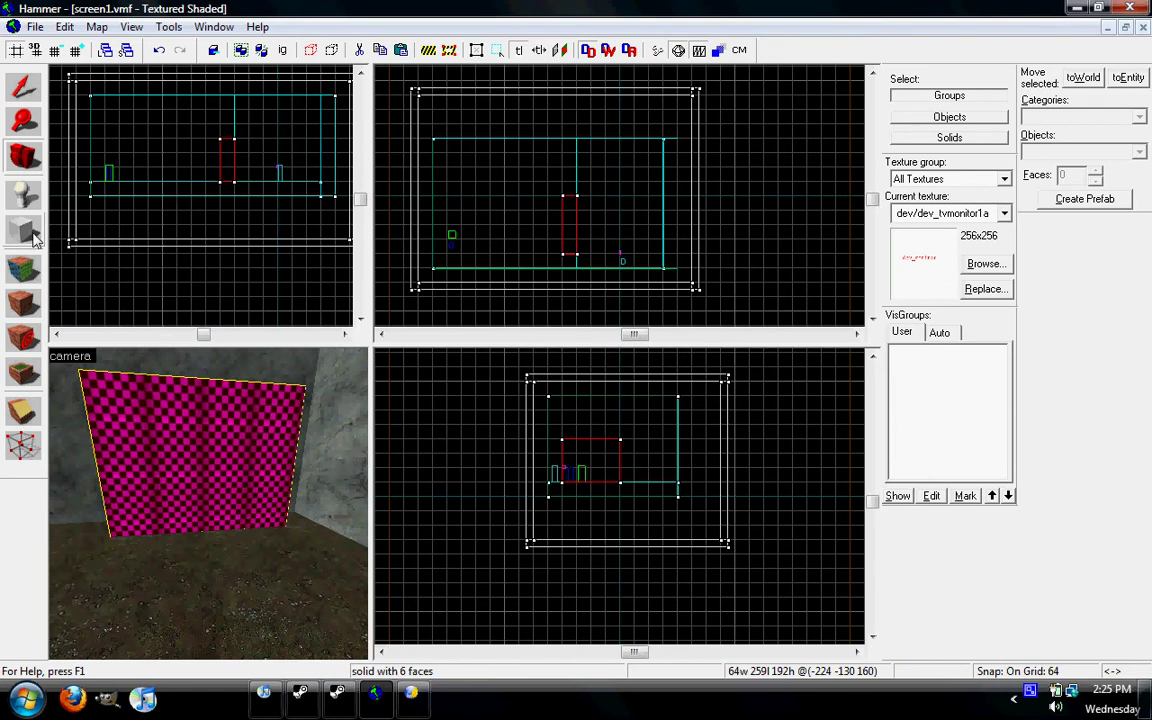
Create a second block of about 64 by 260 by 192 units, end to end with the first one
{"action": "left_click_drag", "start_coordinate": [188, 437], "coordinate": [208, 512]}
{"action": "key", "text": "shift+b"}
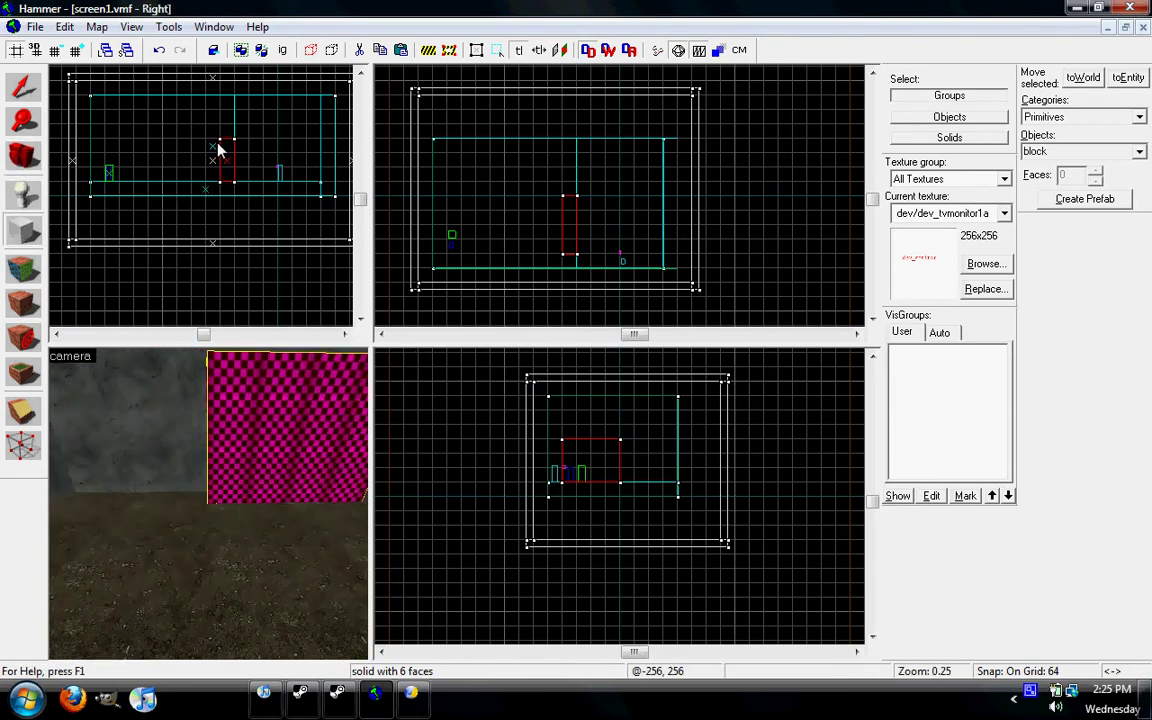
{"action": "left_click_drag", "start_coordinate": [213, 142], "coordinate": [200, 190]}
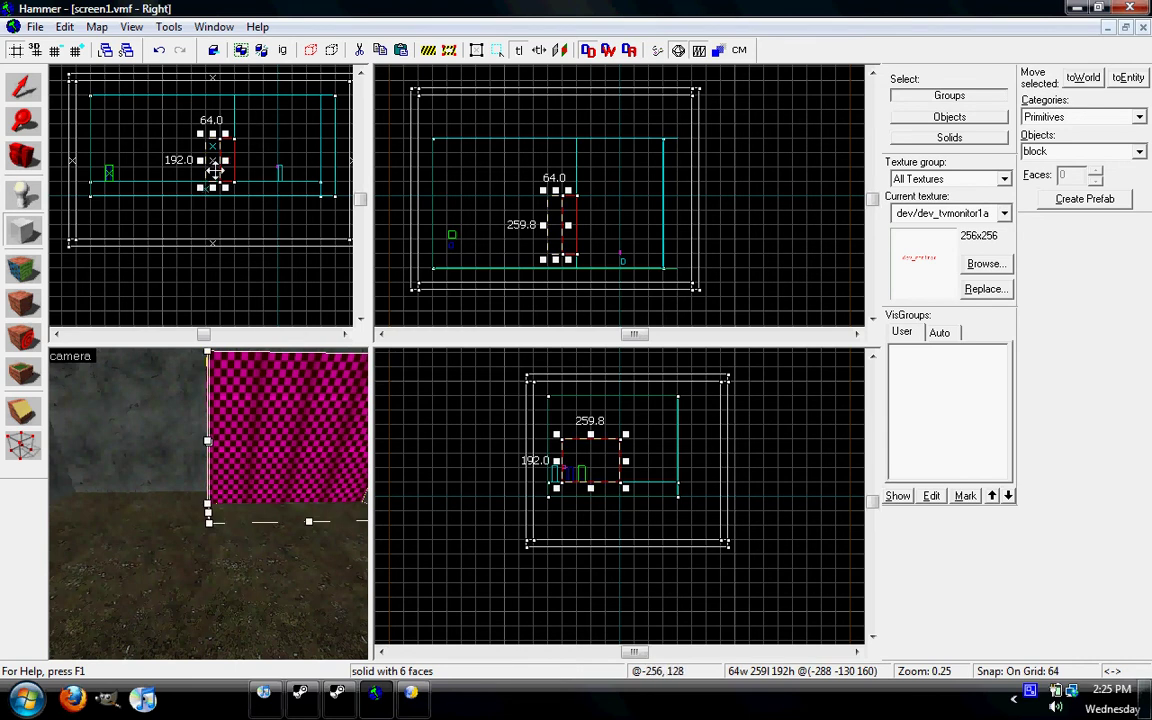
{"action": "left_click_drag", "start_coordinate": [559, 235], "coordinate": [573, 177]}
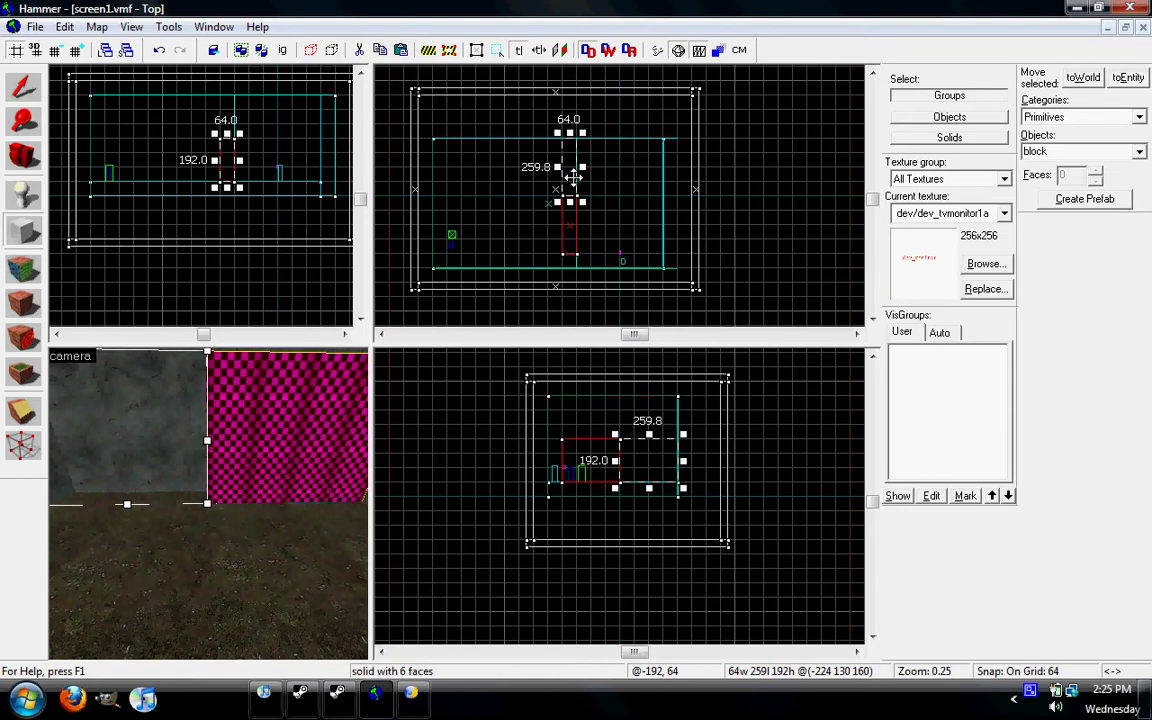
{"action": "left_click", "coordinate": [1031, 693]}
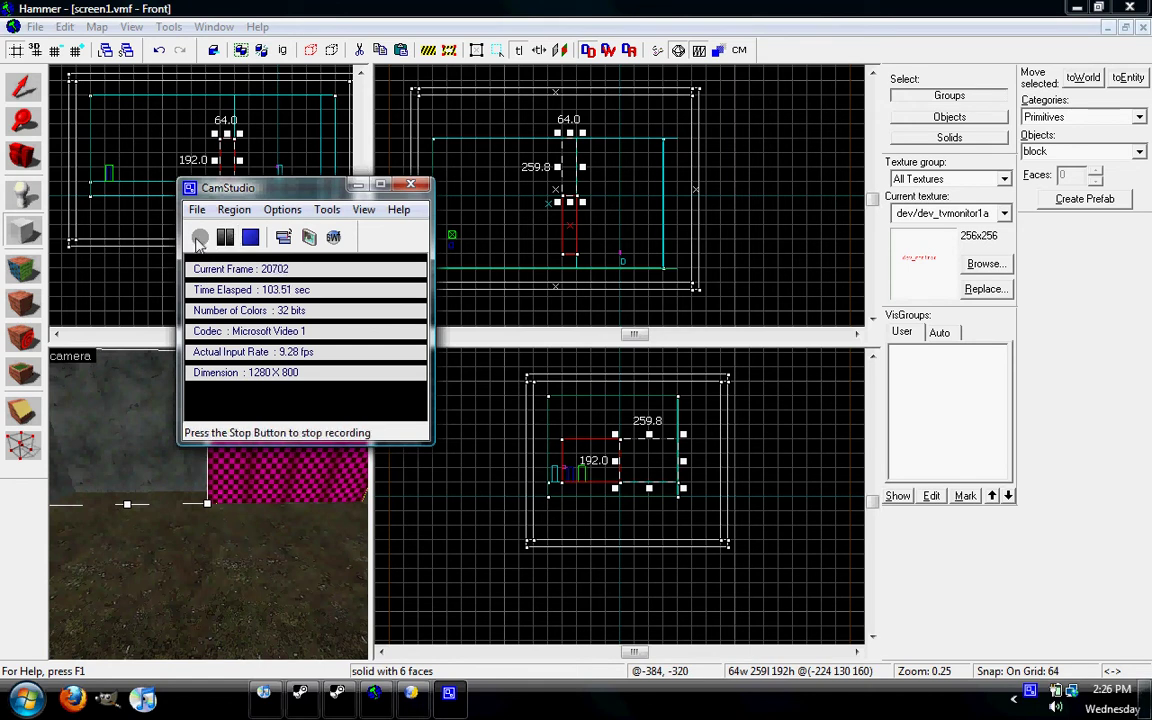
{"action": "left_click", "coordinate": [359, 4]}
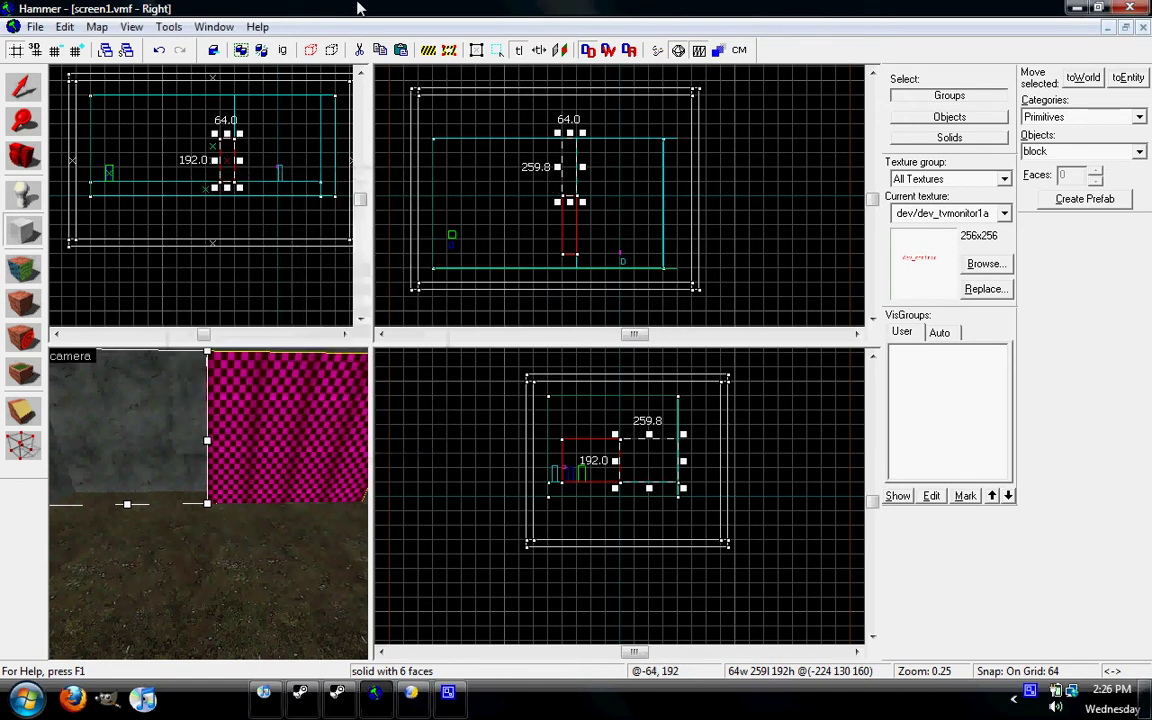
{"action": "key", "text": "Return"}
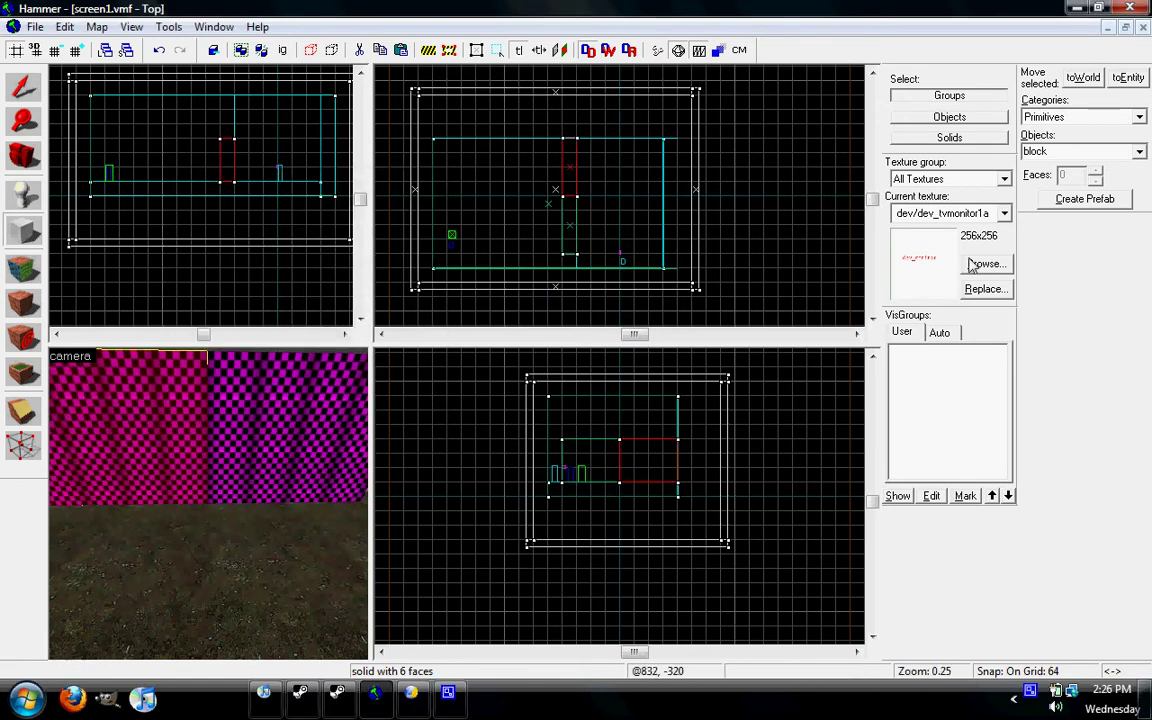
Apply the dev/dev_prisontvoverlay001 texture to the second block and save the map
{"action": "left_click", "coordinate": [985, 263]}
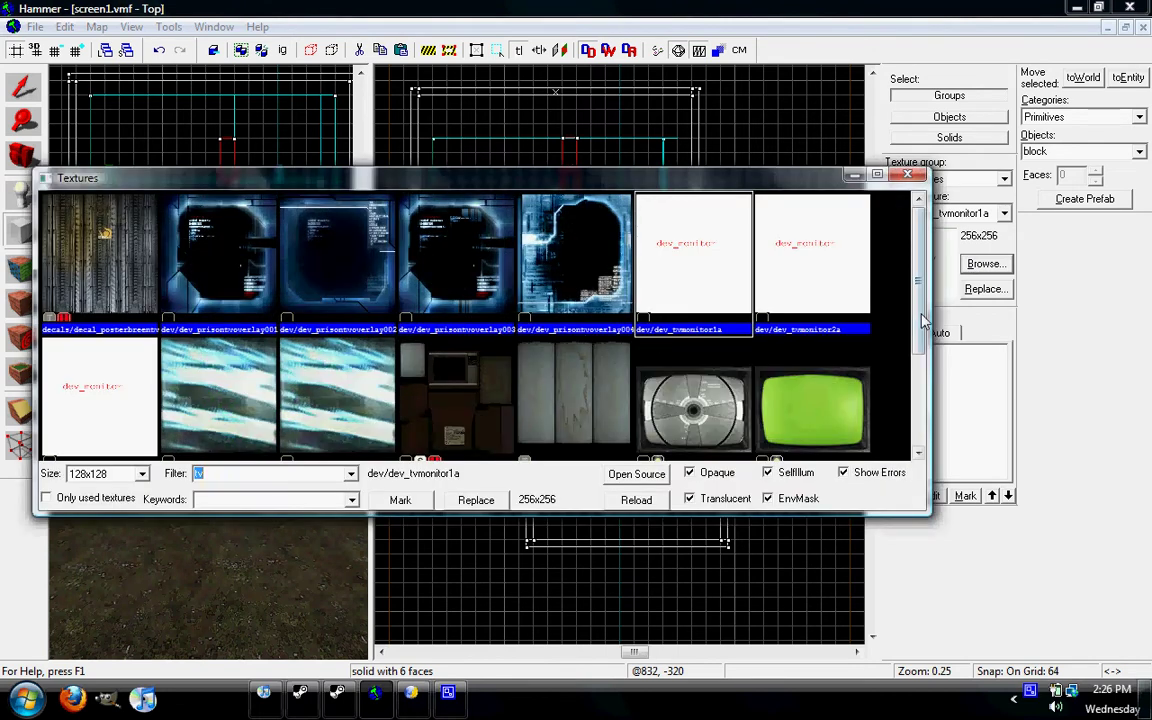
{"action": "scroll", "coordinate": [826, 290], "scroll_direction": "down", "scroll_amount": 2}
{"action": "scroll", "coordinate": [900, 302], "scroll_direction": "up", "scroll_amount": 2}
{"action": "double_click", "coordinate": [206, 252]}
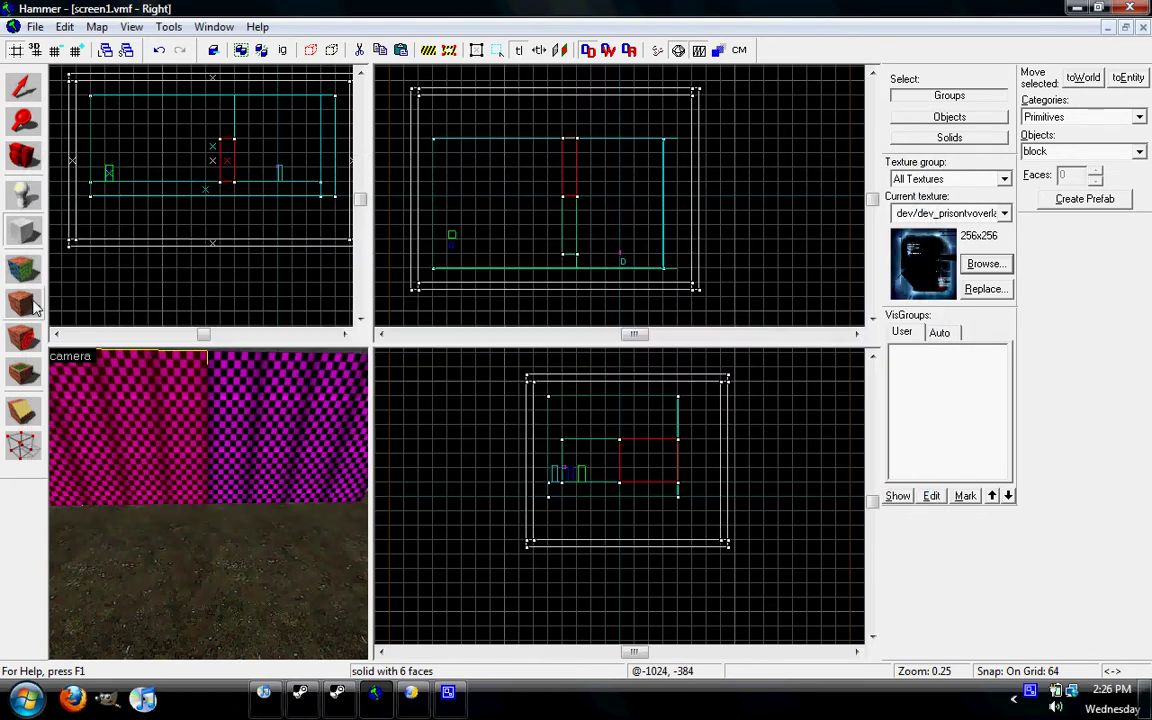
{"action": "left_click", "coordinate": [23, 300]}
{"action": "left_click", "coordinate": [36, 28]}
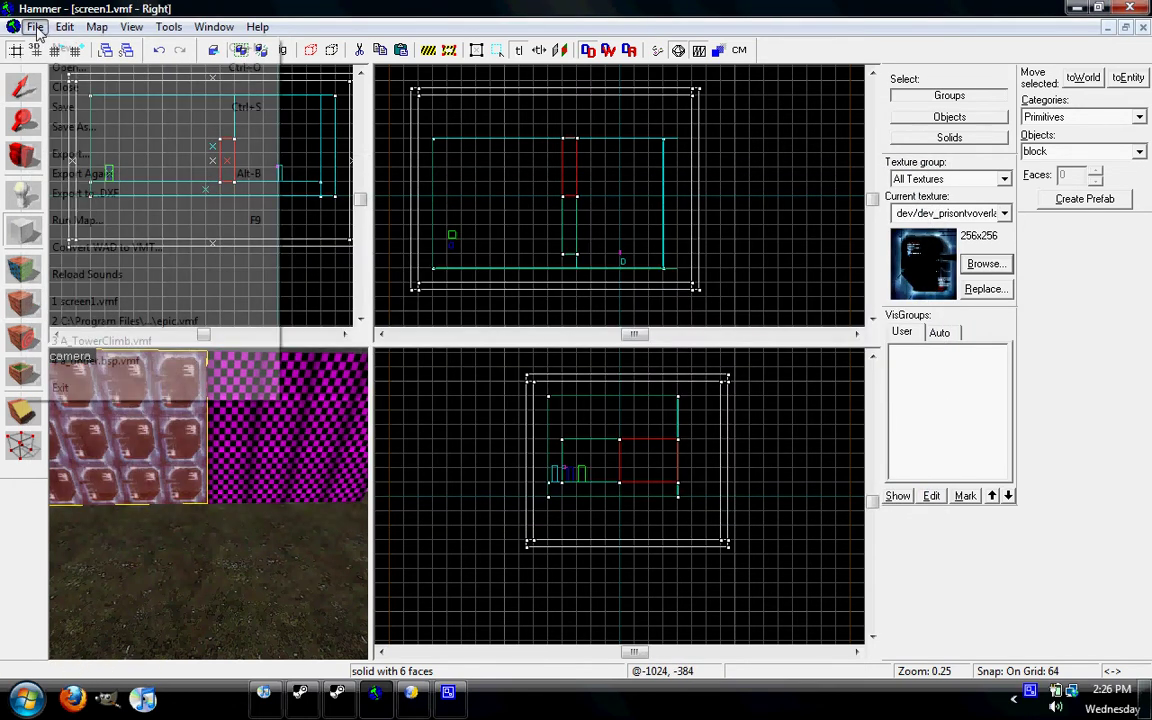
{"action": "left_click", "coordinate": [71, 111]}
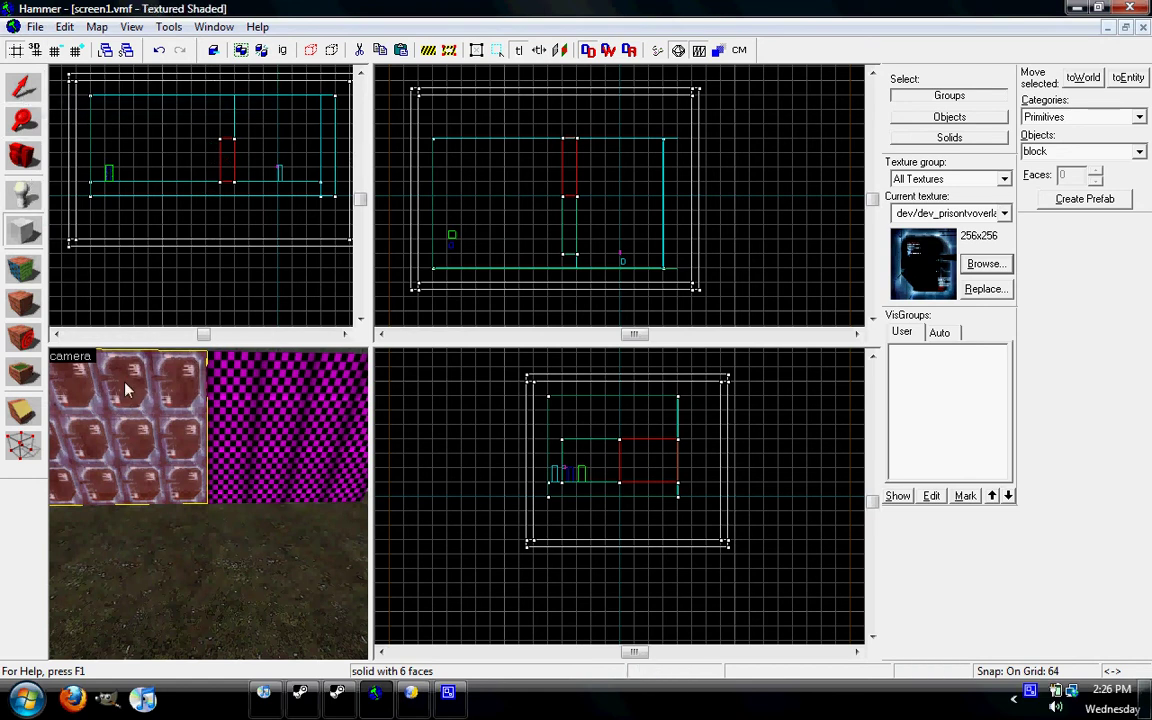
Tie the second block to a func_monitor entity, name it screen1 and apply
{"action": "key", "text": "ctrl+t"}
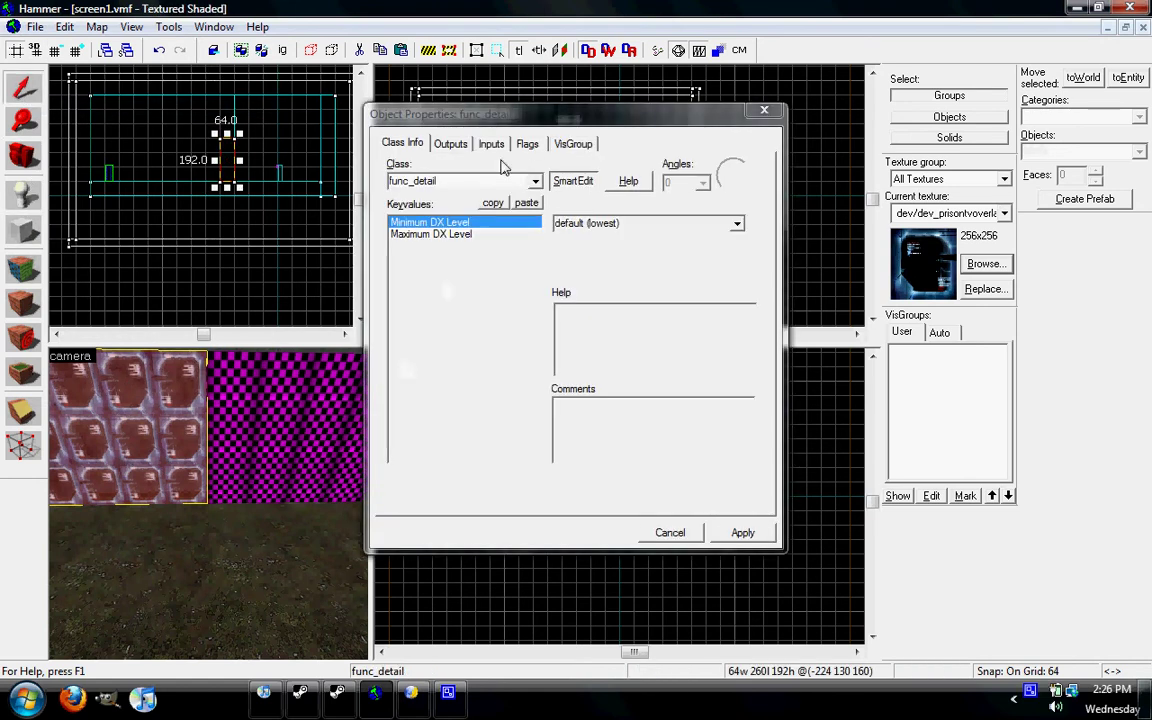
{"action": "left_click_drag", "start_coordinate": [455, 185], "coordinate": [421, 188]}
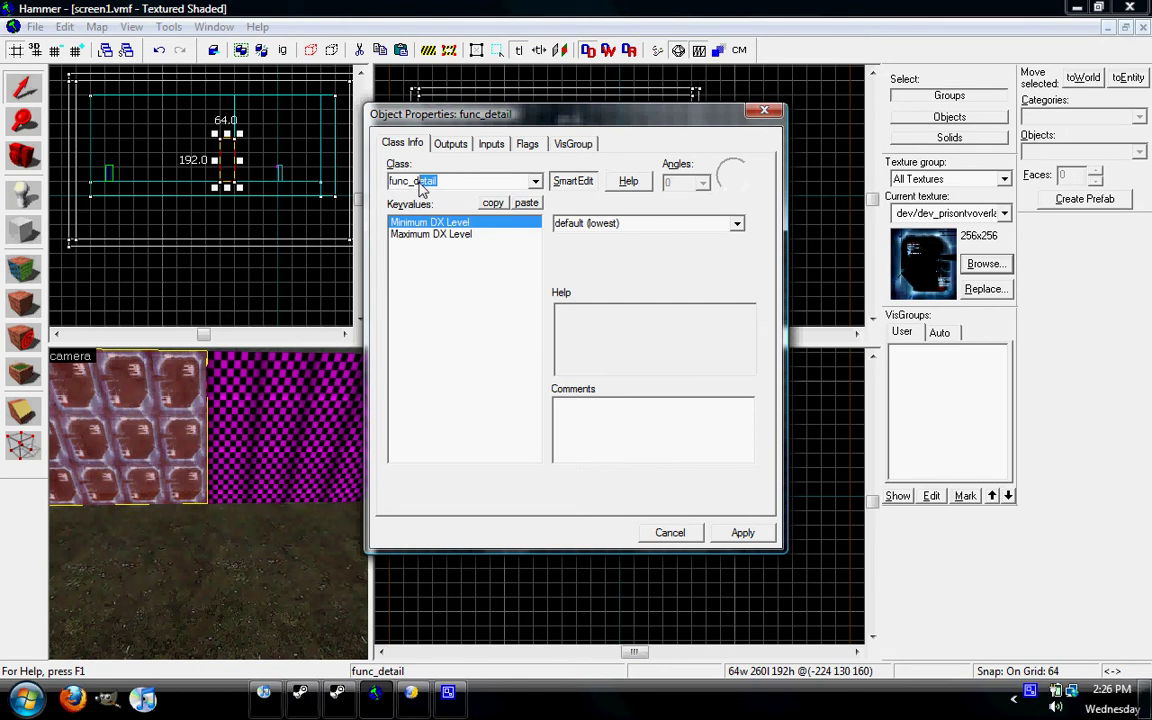
{"action": "type", "text": "monitor"}
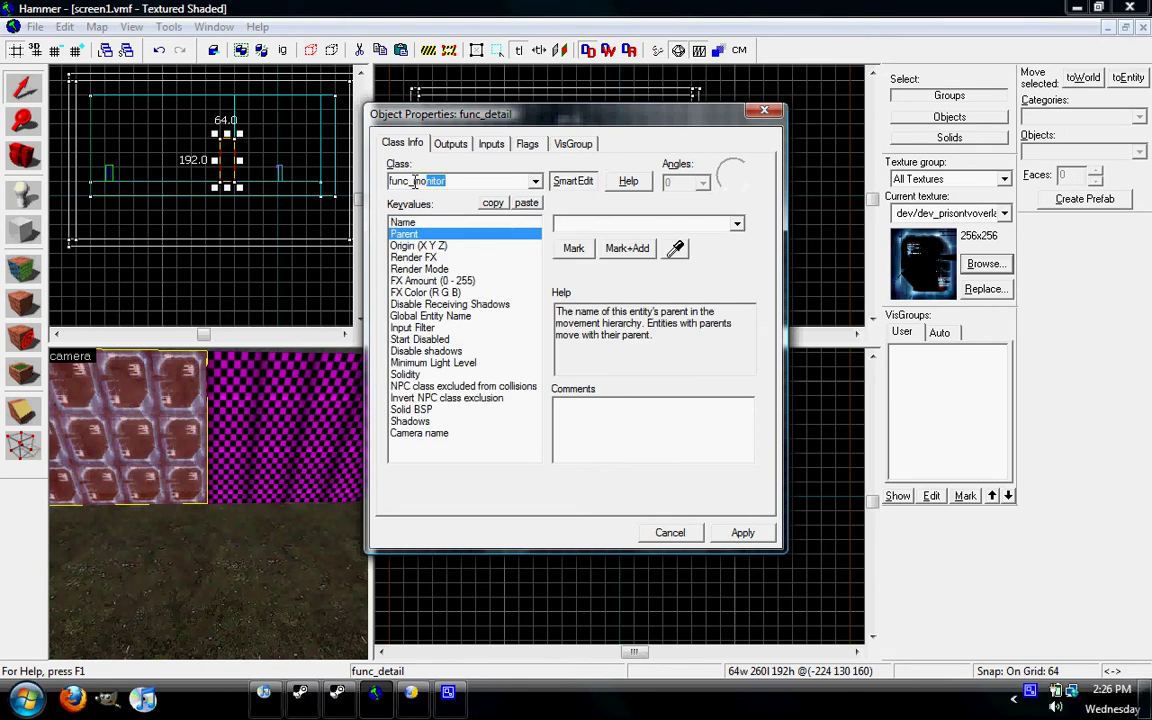
{"action": "left_click", "coordinate": [420, 223]}
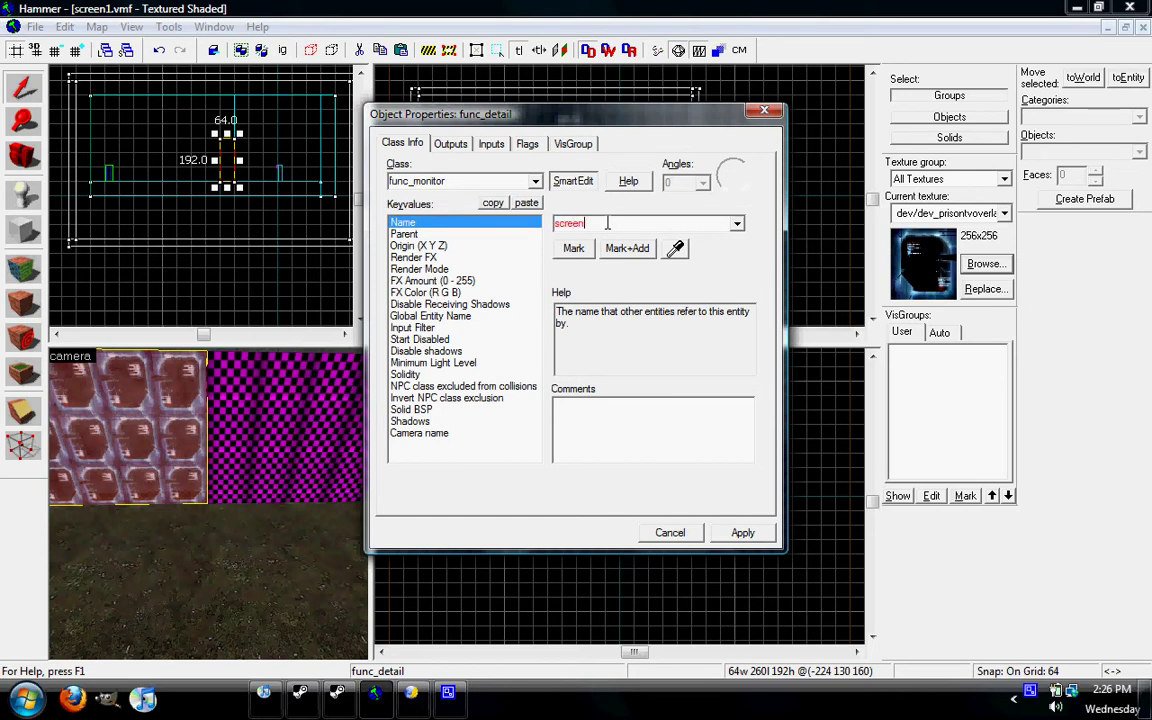
{"action": "left_click", "coordinate": [743, 532]}
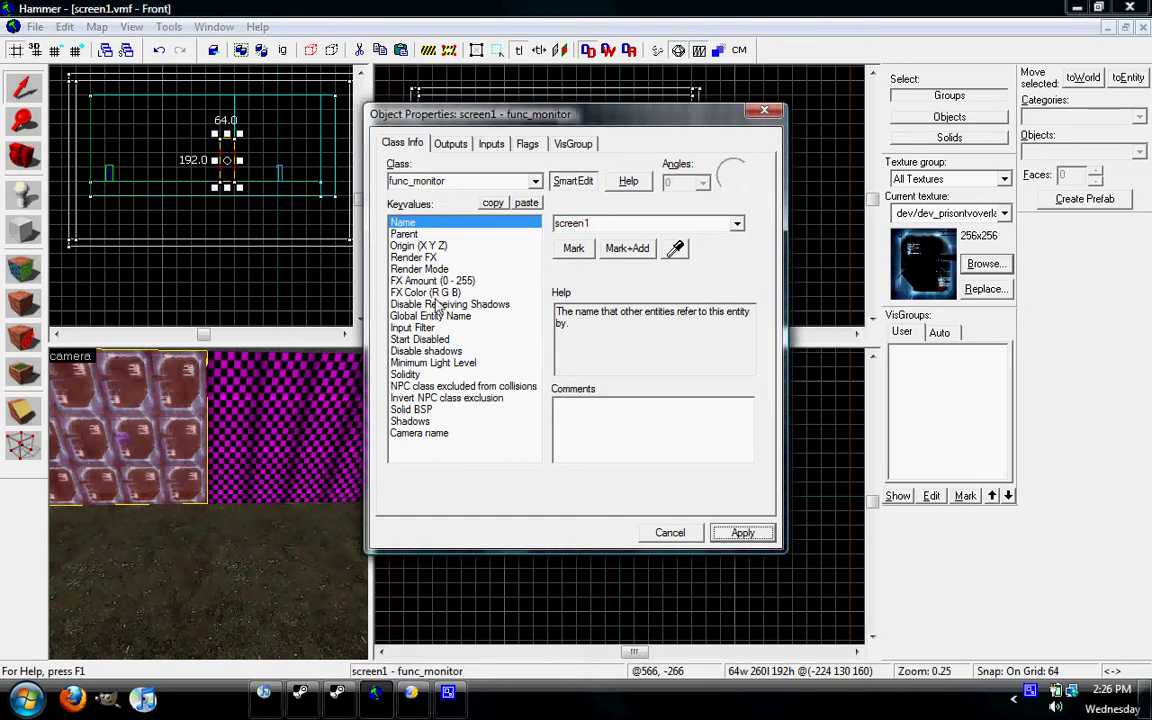
Set the screen1 monitor's camera name to gman, apply it and close the object properties
{"action": "left_click", "coordinate": [432, 436]}
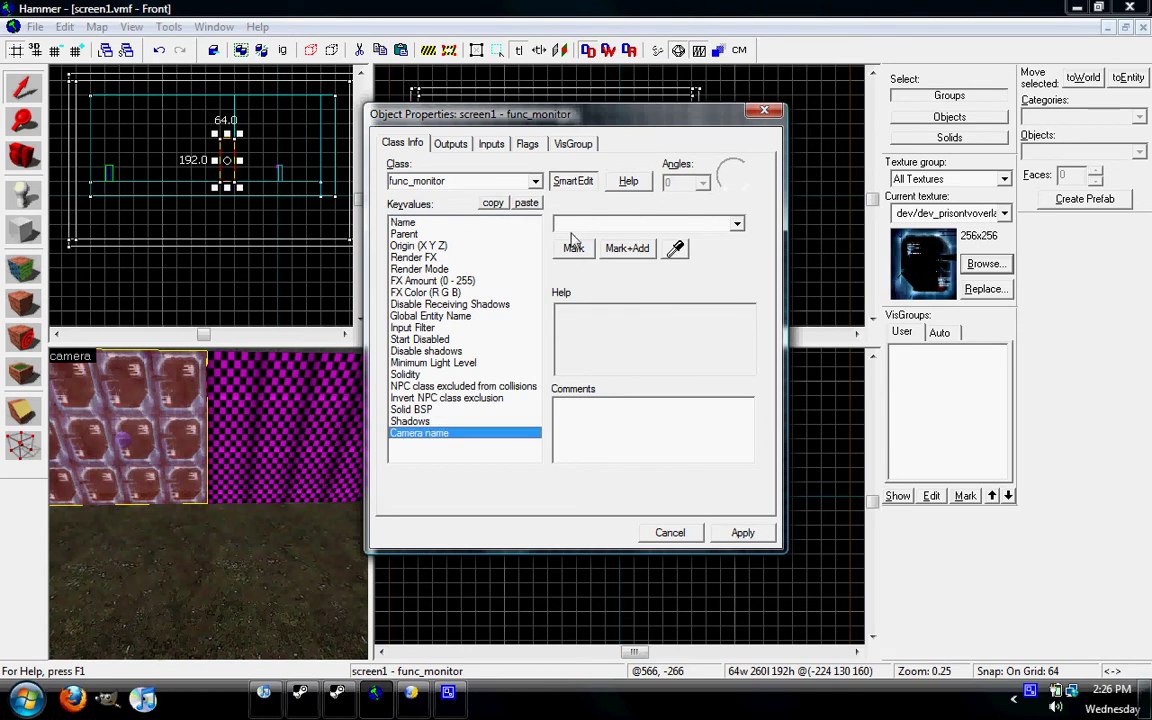
{"action": "left_click", "coordinate": [736, 223]}
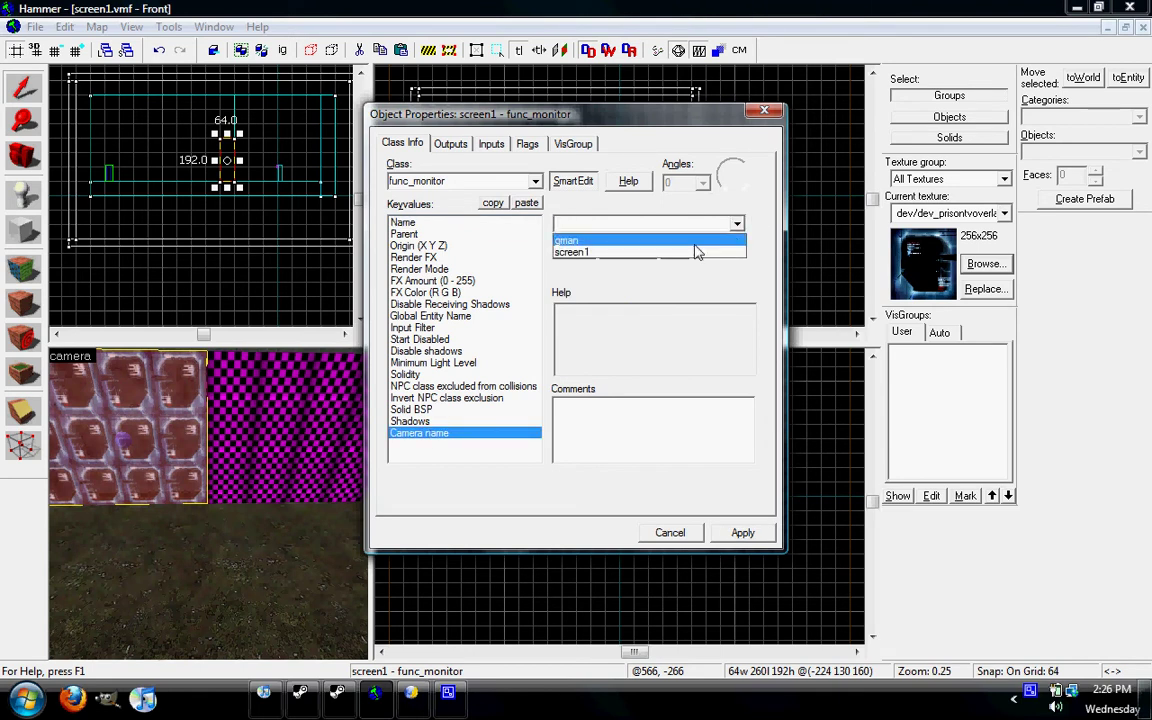
{"action": "left_click", "coordinate": [696, 244]}
{"action": "left_click", "coordinate": [742, 533]}
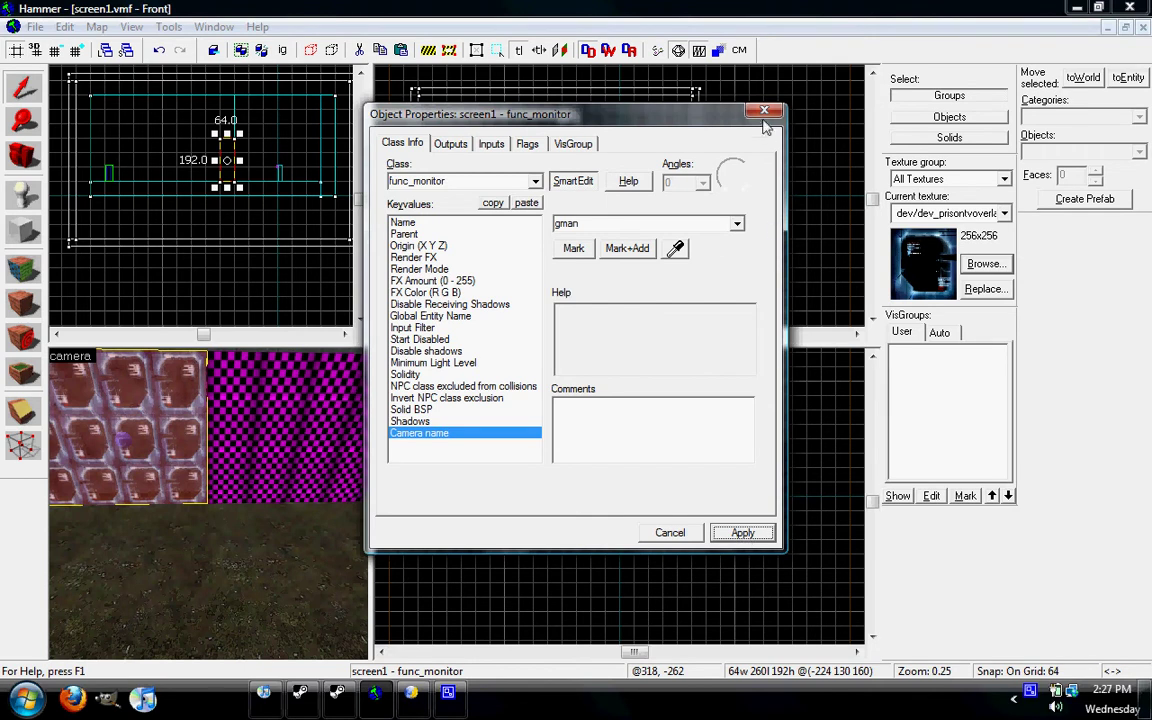
{"action": "left_click", "coordinate": [765, 113]}
Change the checkered block's class from func_detail to func_monitor, name it screen2 and apply
{"action": "left_click", "coordinate": [243, 400]}
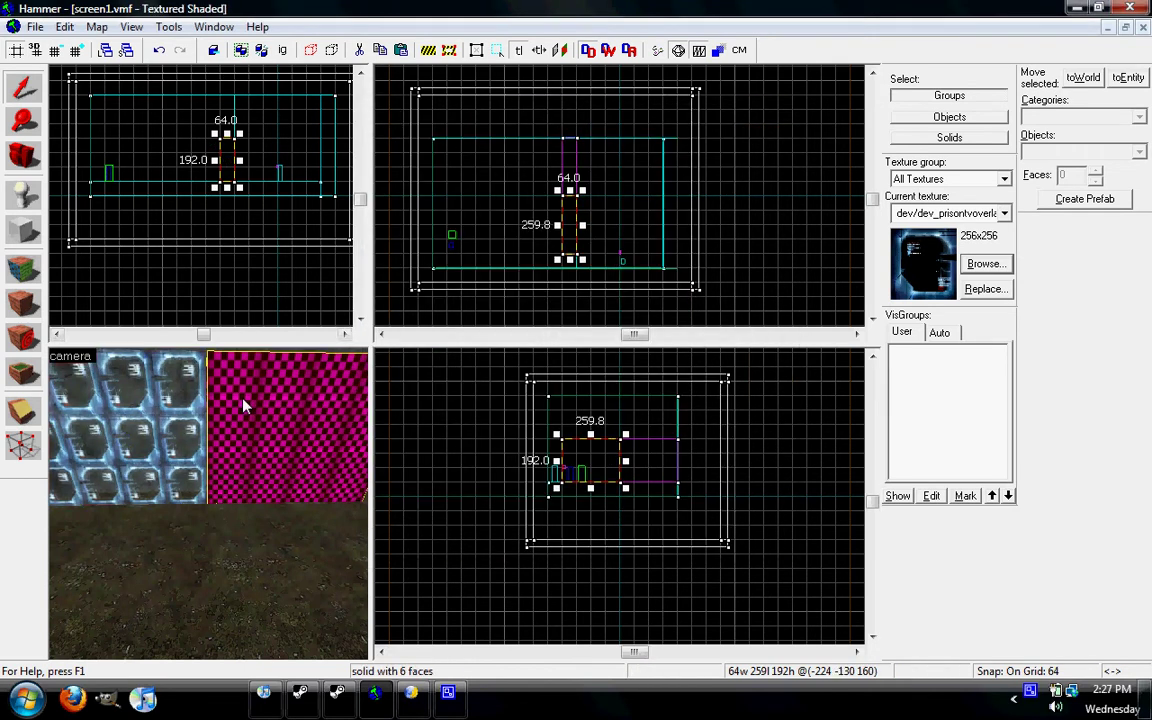
{"action": "key", "text": "alt+Return"}
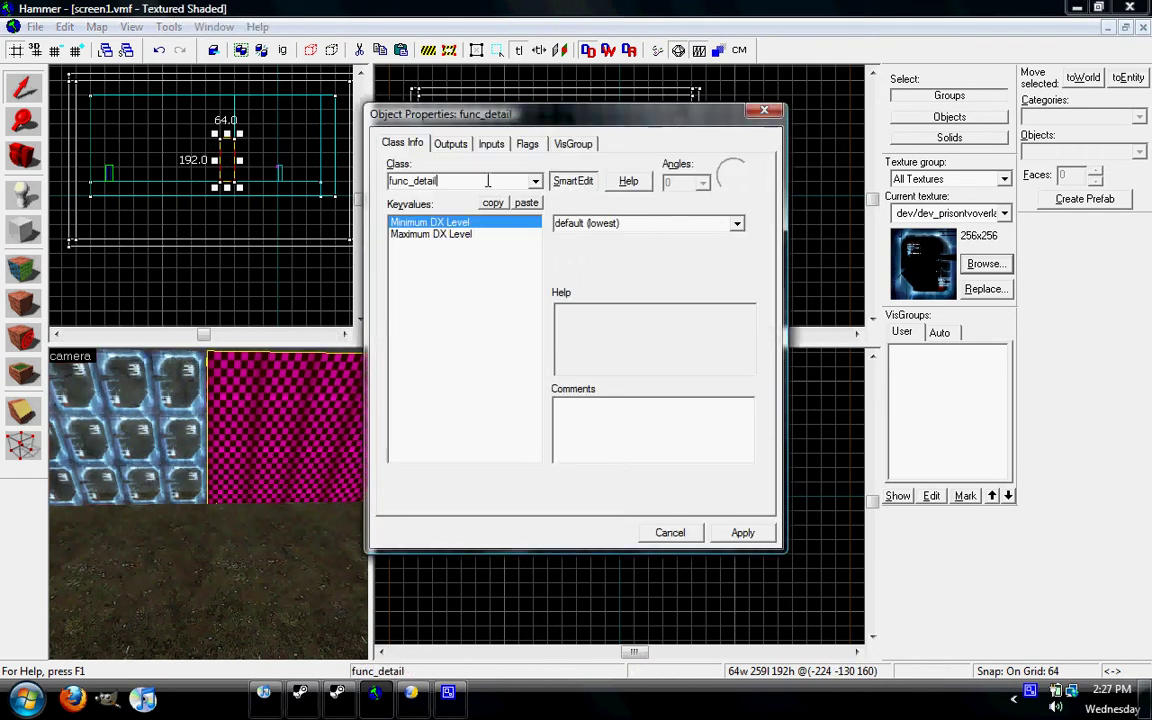
{"action": "left_click_drag", "start_coordinate": [437, 181], "coordinate": [420, 182]}
{"action": "type", "text": "monitor"}
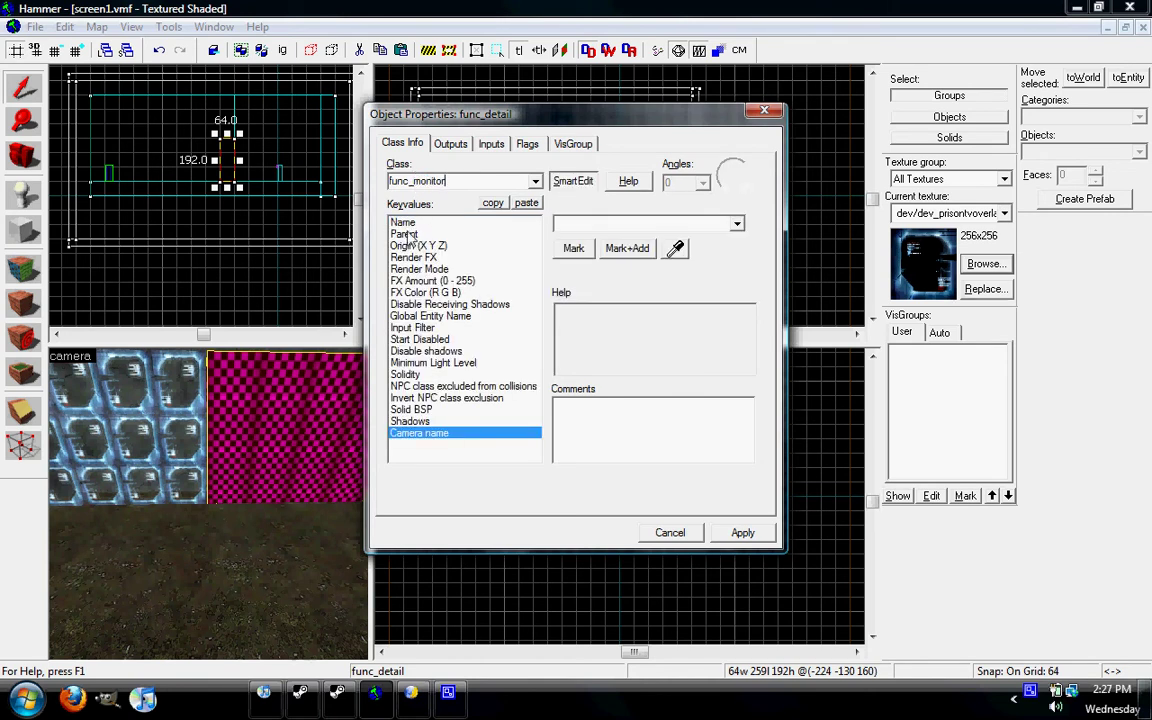
{"action": "left_click", "coordinate": [407, 236]}
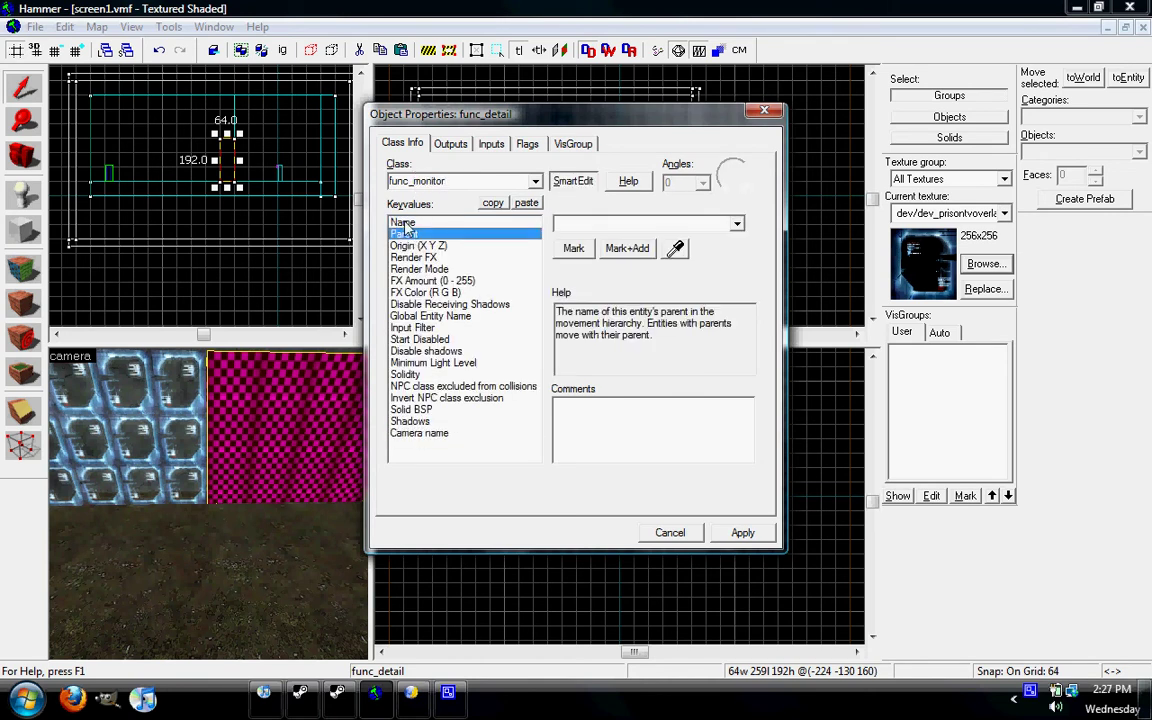
{"action": "left_click", "coordinate": [412, 222]}
{"action": "type", "text": "screen2"}
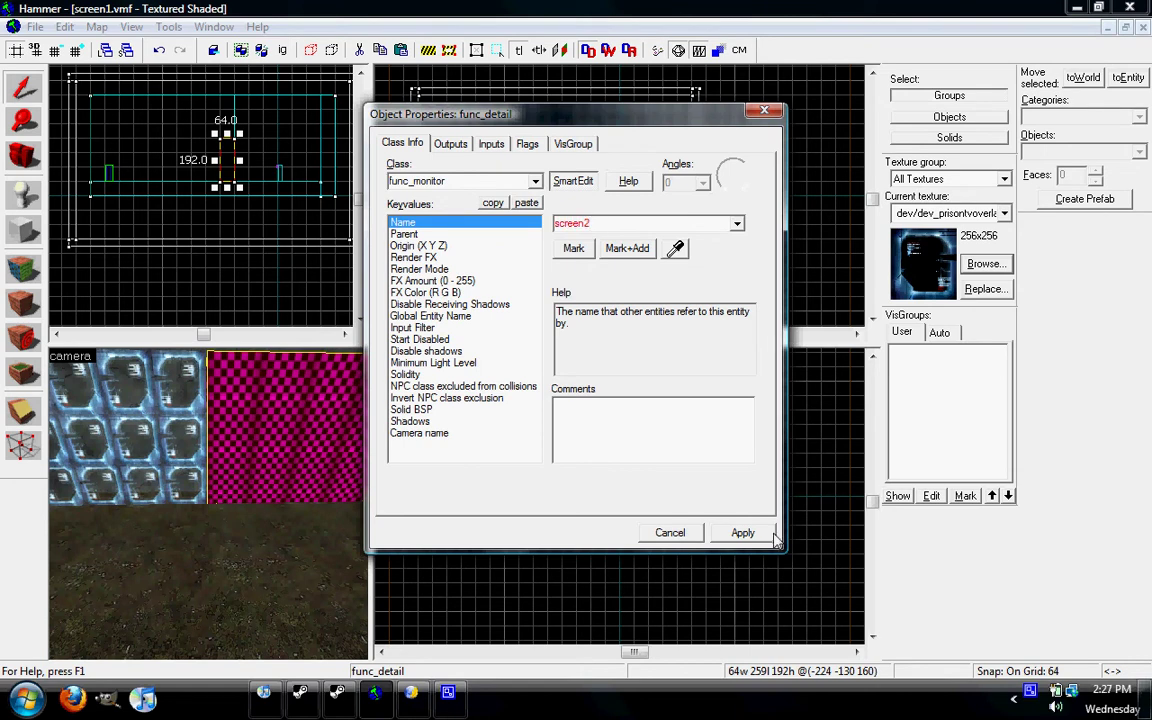
{"action": "left_click", "coordinate": [762, 537]}
Set the screen2 monitor's camera name to gman, apply it and close the object properties
{"action": "left_click", "coordinate": [410, 431]}
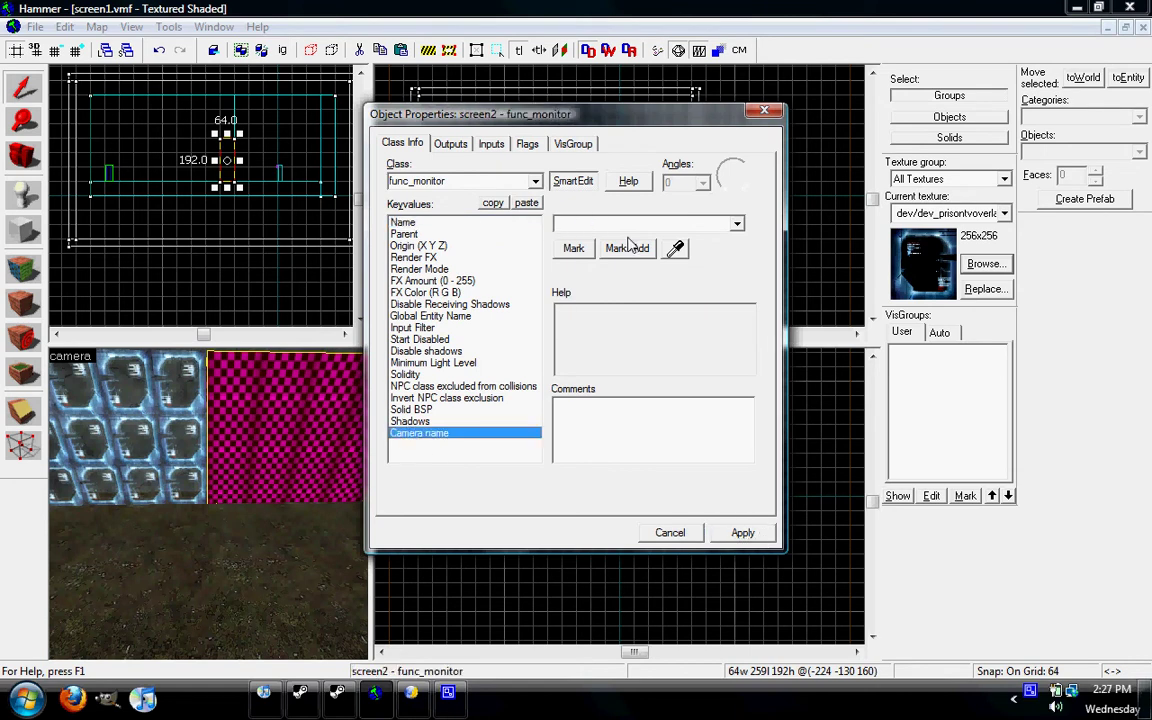
{"action": "left_click", "coordinate": [737, 223]}
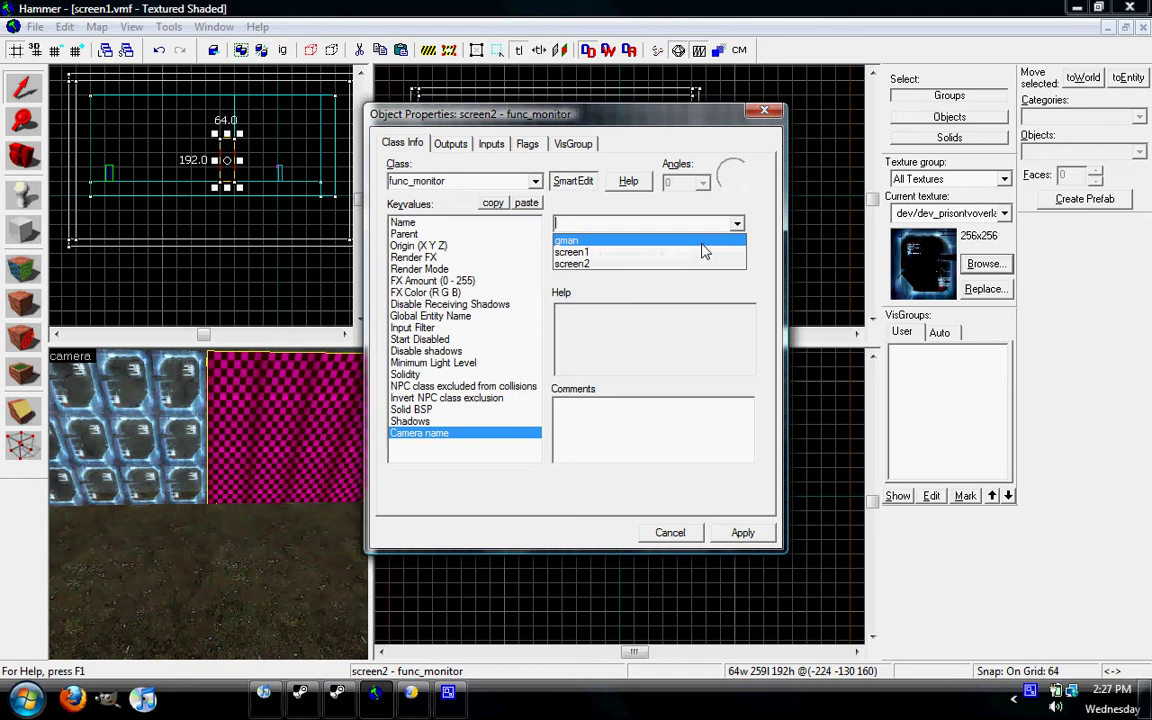
{"action": "left_click", "coordinate": [700, 238]}
{"action": "left_click", "coordinate": [734, 535]}
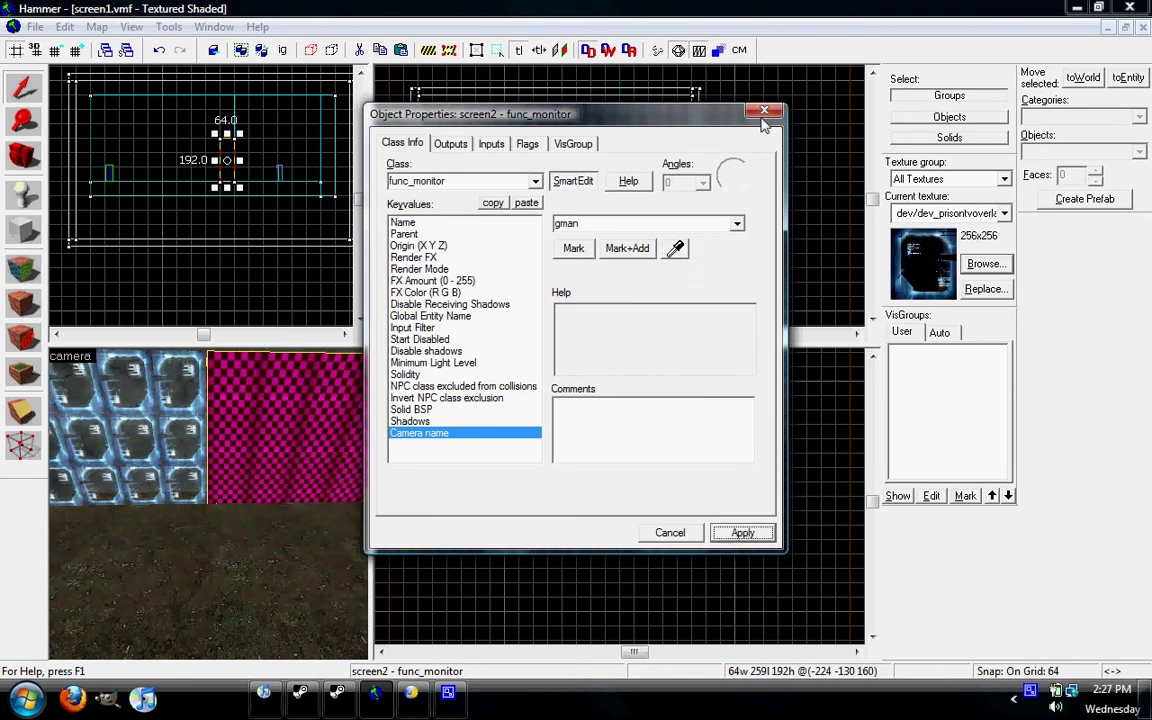
{"action": "left_click", "coordinate": [763, 112]}
Compile and run the map with BSP, VIS and RAD set to Normal and the -sw game parameter
{"action": "left_click", "coordinate": [213, 27]}
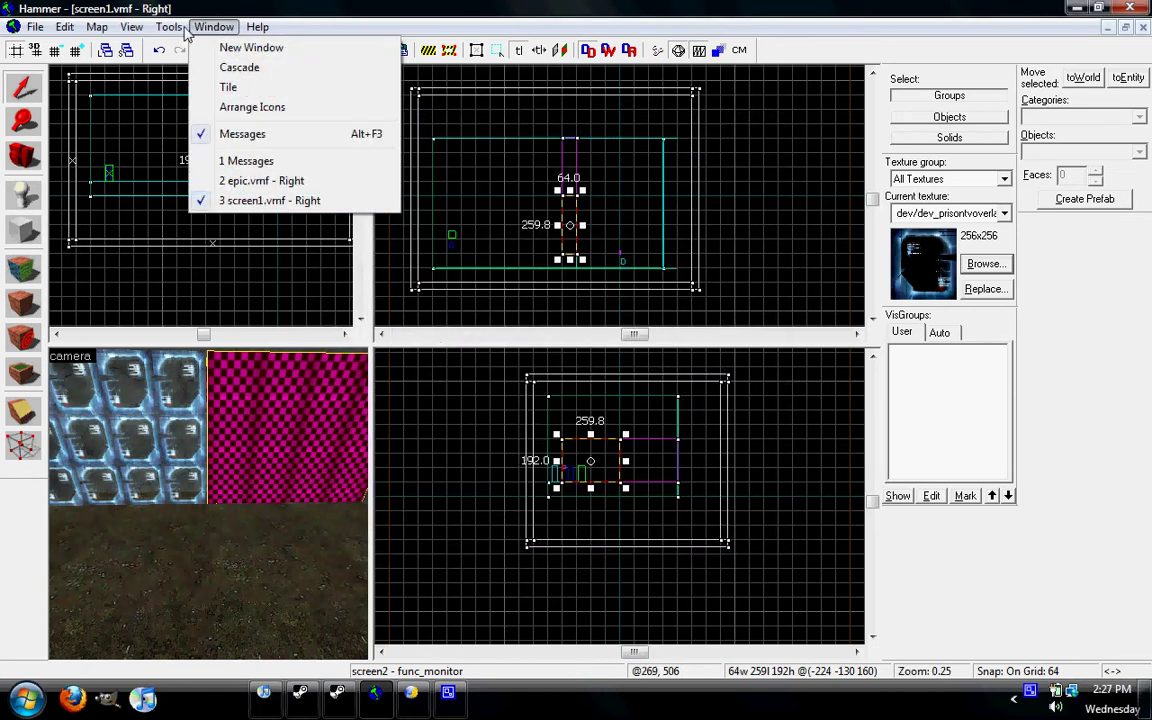
{"action": "left_click", "coordinate": [418, 6]}
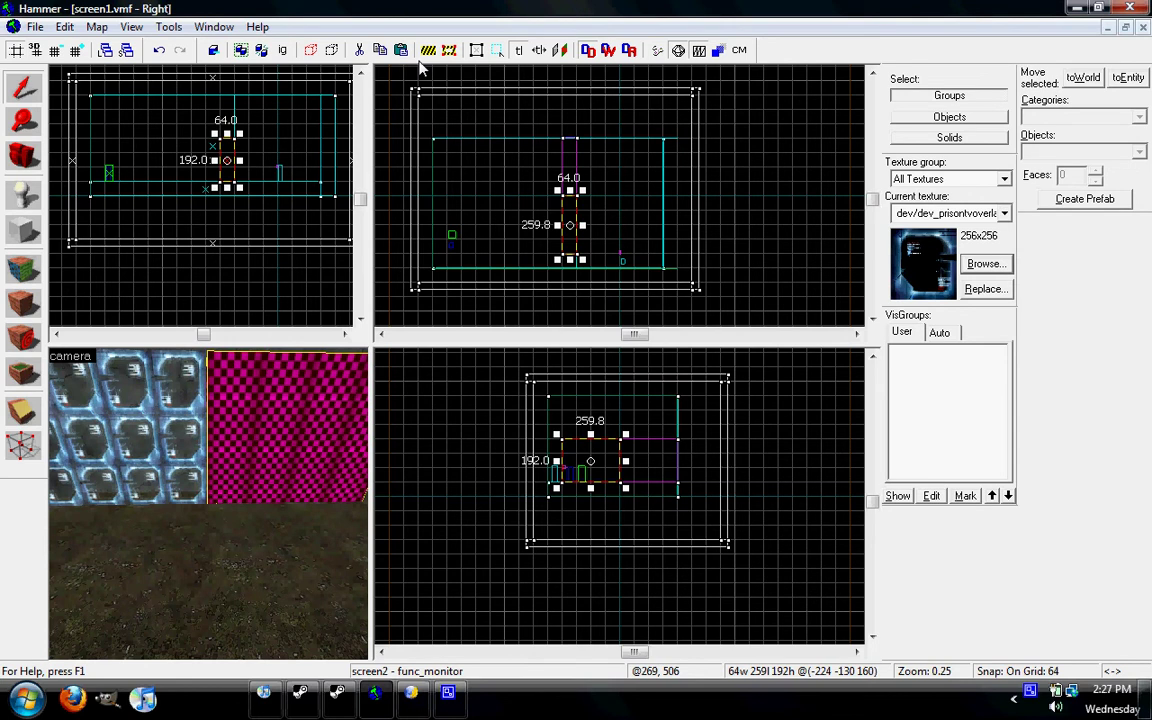
{"action": "left_click", "coordinate": [659, 49]}
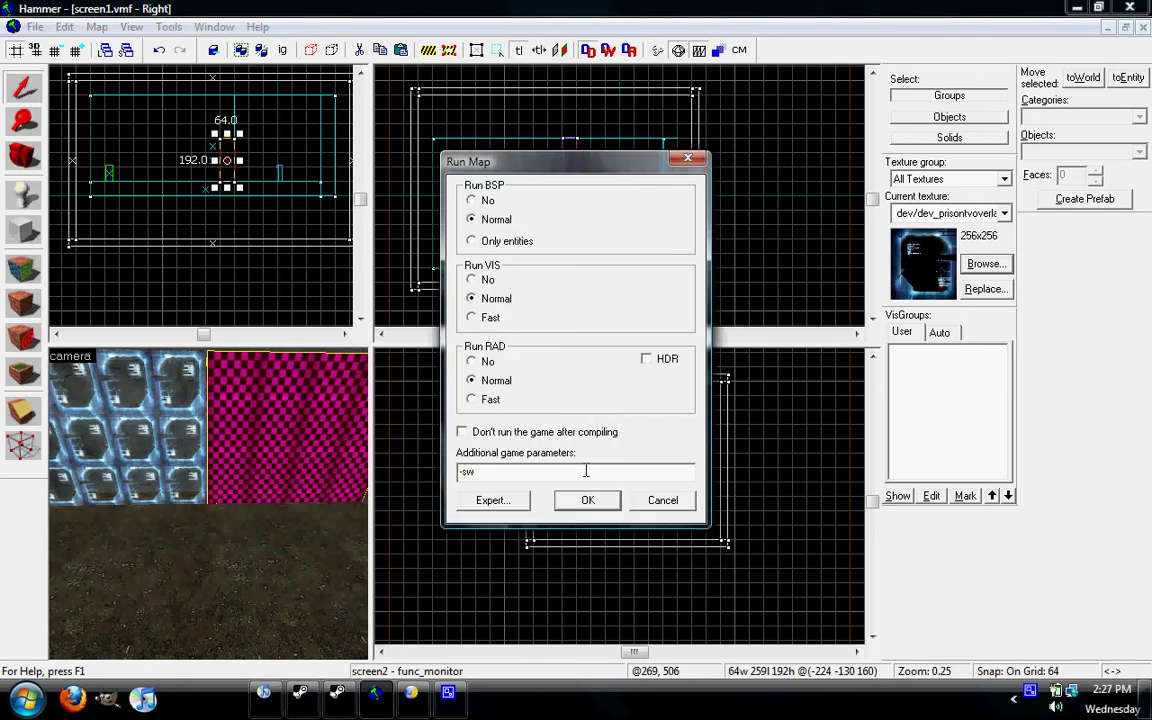
{"action": "left_click", "coordinate": [587, 500]}
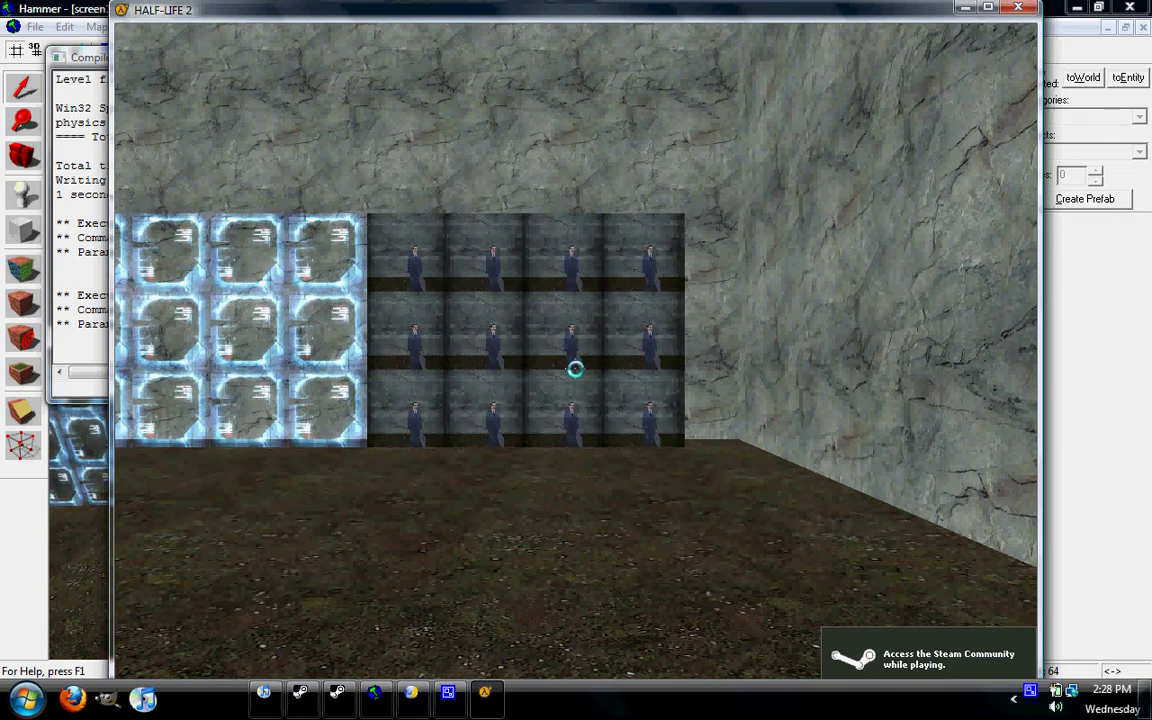
Walk around both monitor screens in Half-Life 2 and examine the camera picture and the see-through overlay up close
{"action": "mouse_move", "coordinate": [576, 369]}
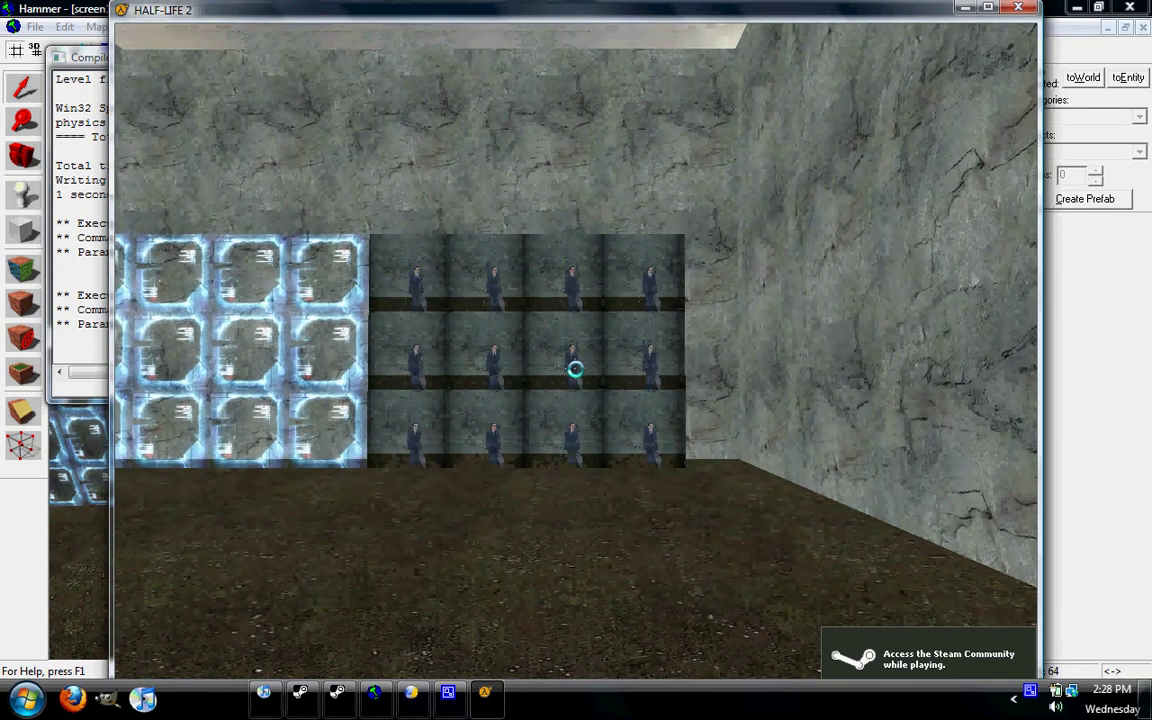
{"action": "key", "text": "w"}
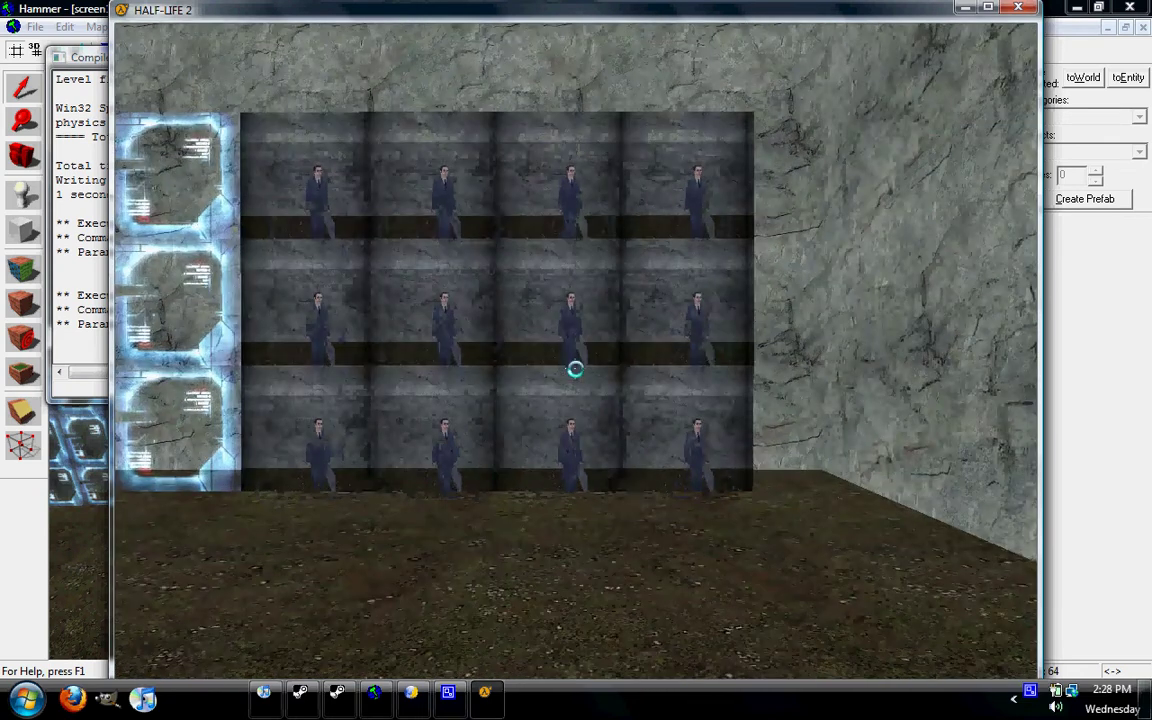
{"action": "key", "text": "w"}
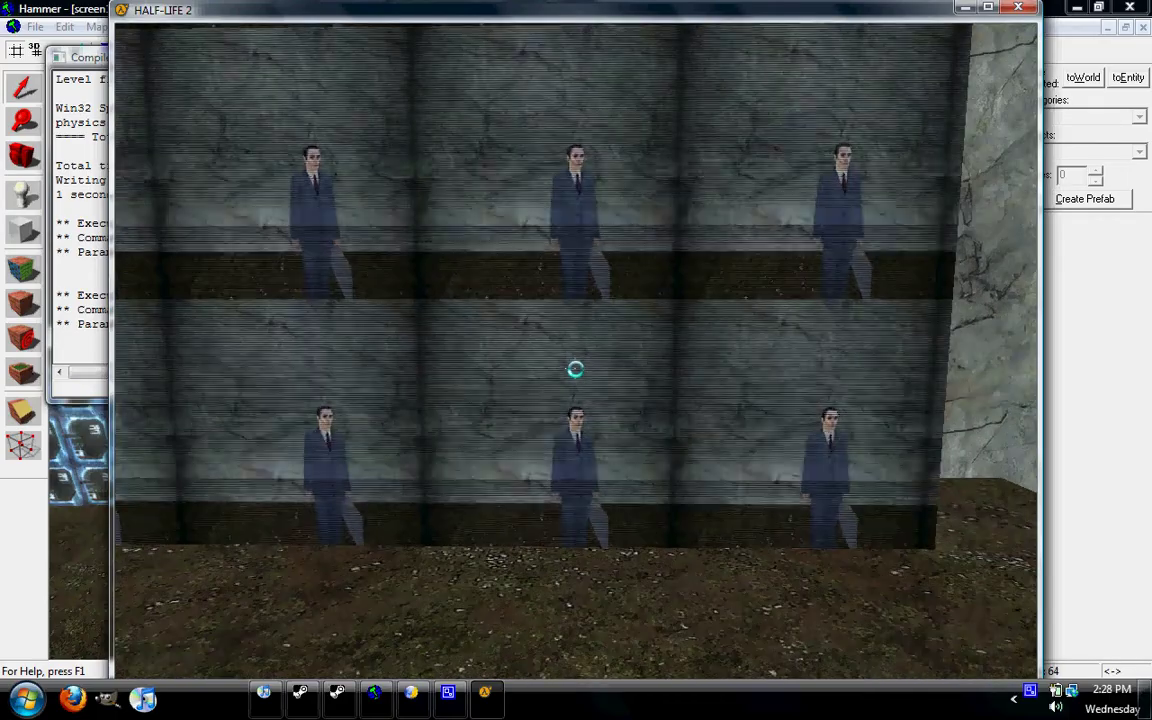
{"action": "key", "text": "a"}
{"action": "key", "text": "w"}
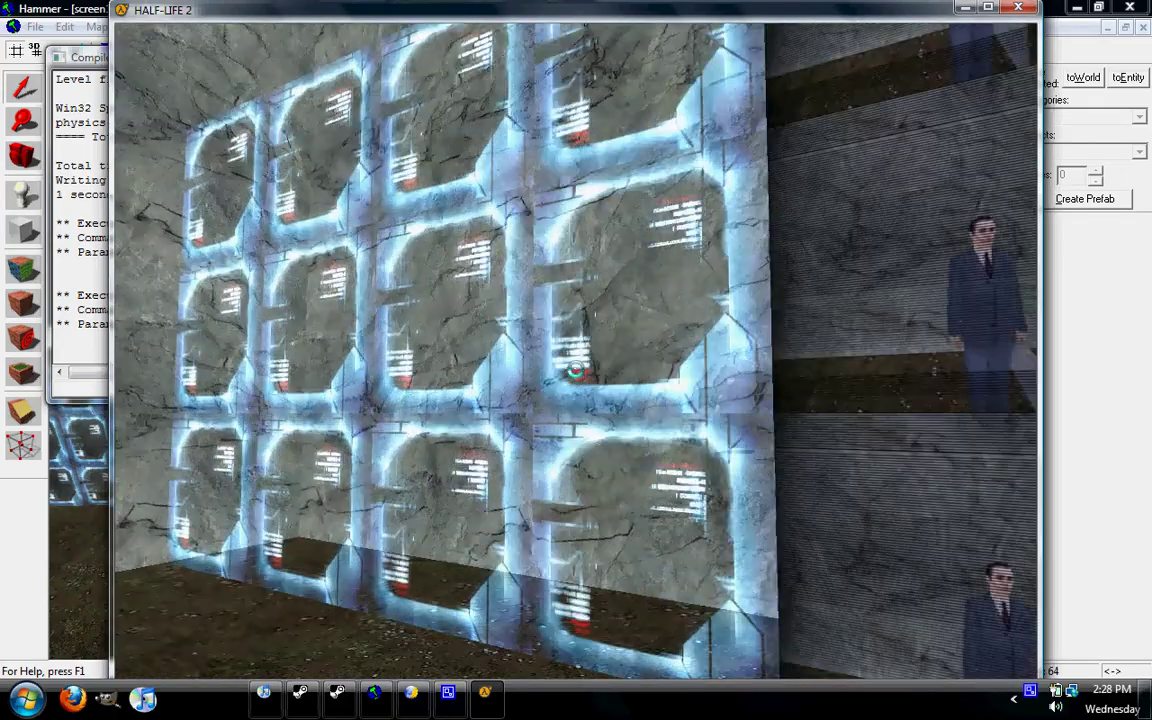
{"action": "key", "text": "a"}
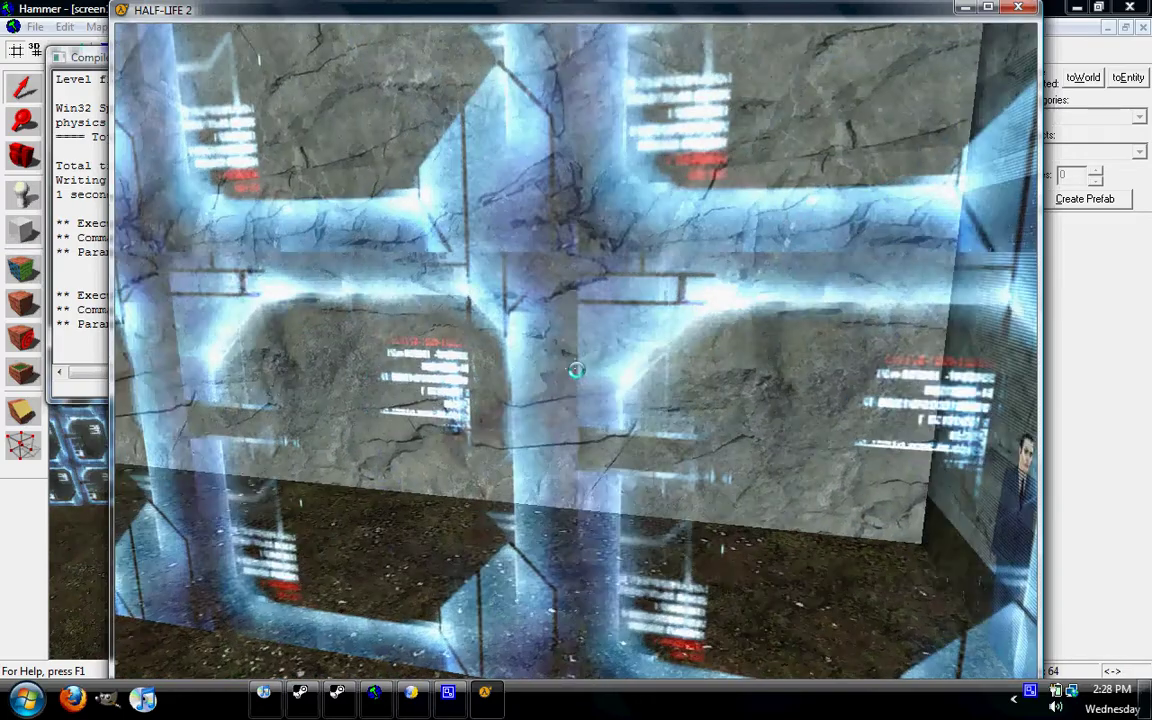
{"action": "key", "text": "s"}
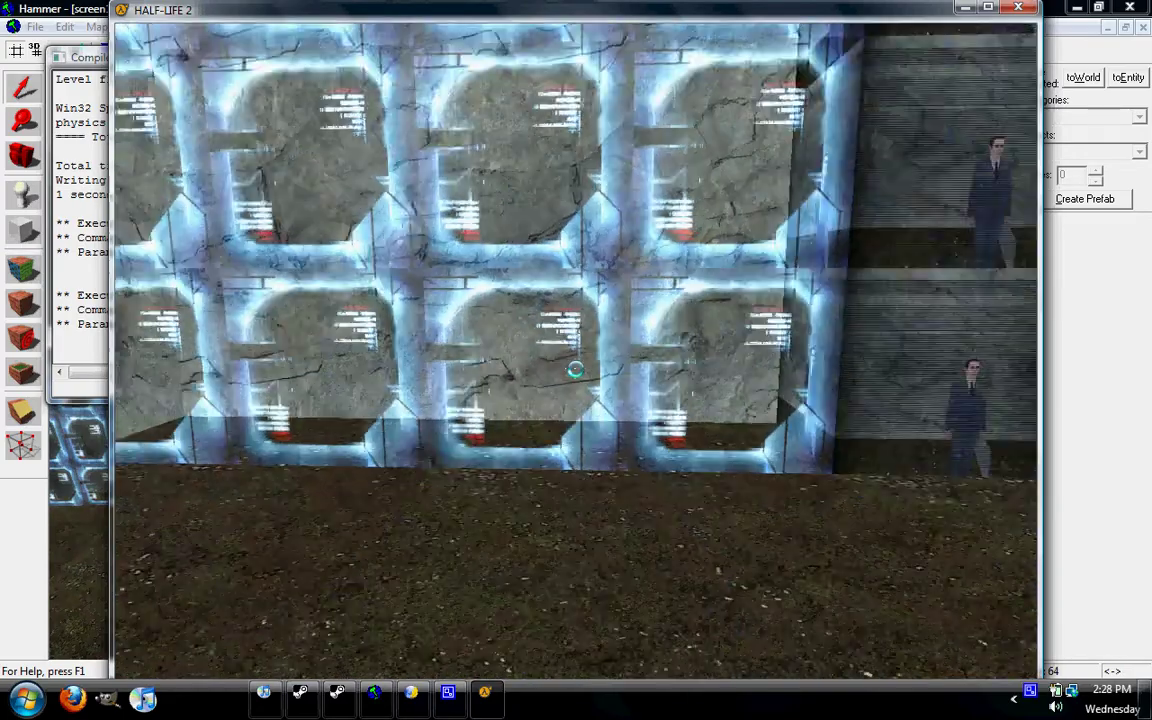
{"action": "key", "text": "s"}
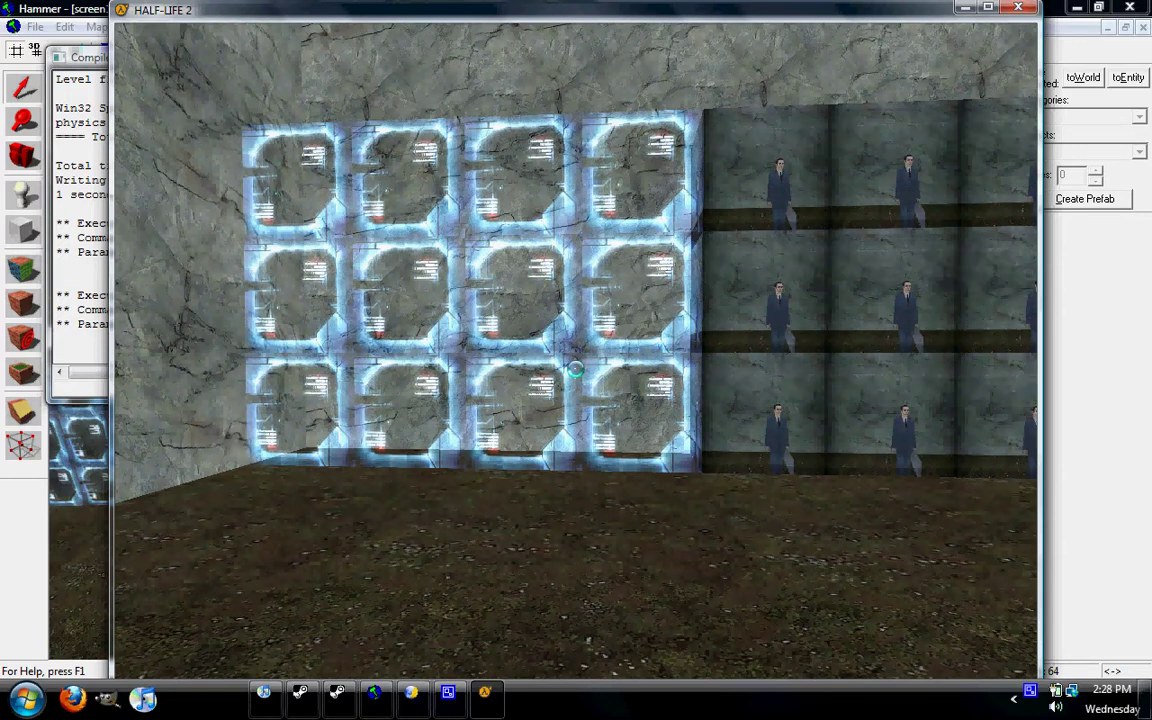
{"action": "key", "text": "w"}
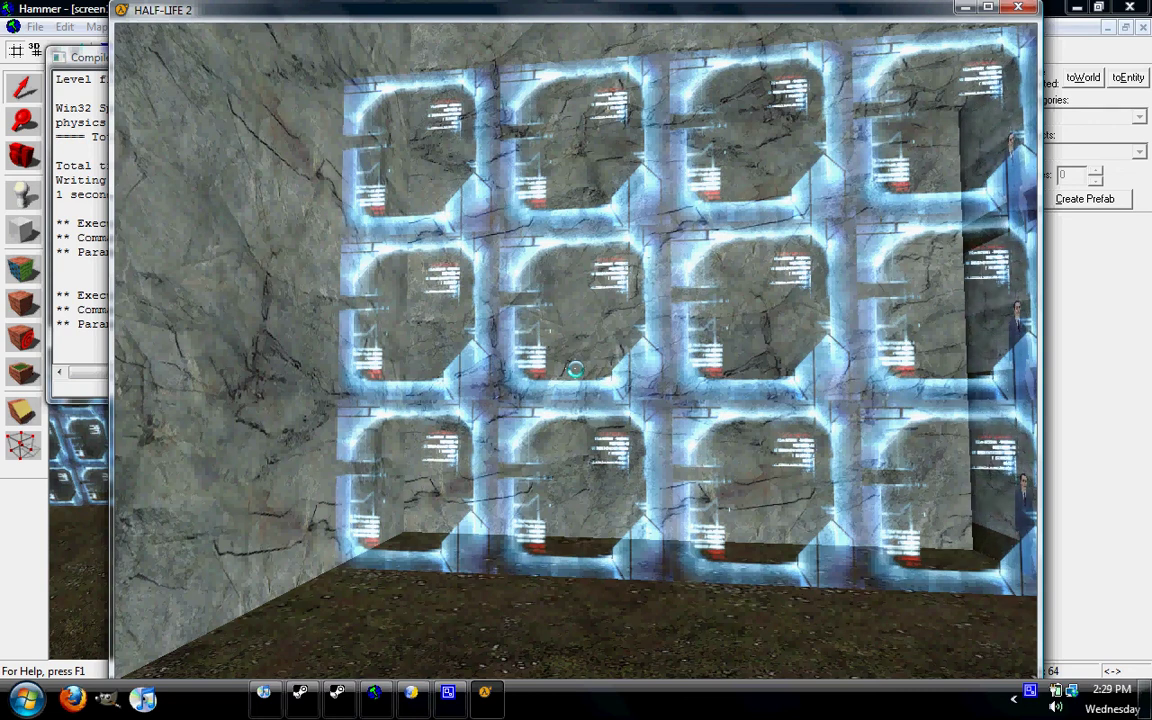
{"action": "key", "text": "d"}
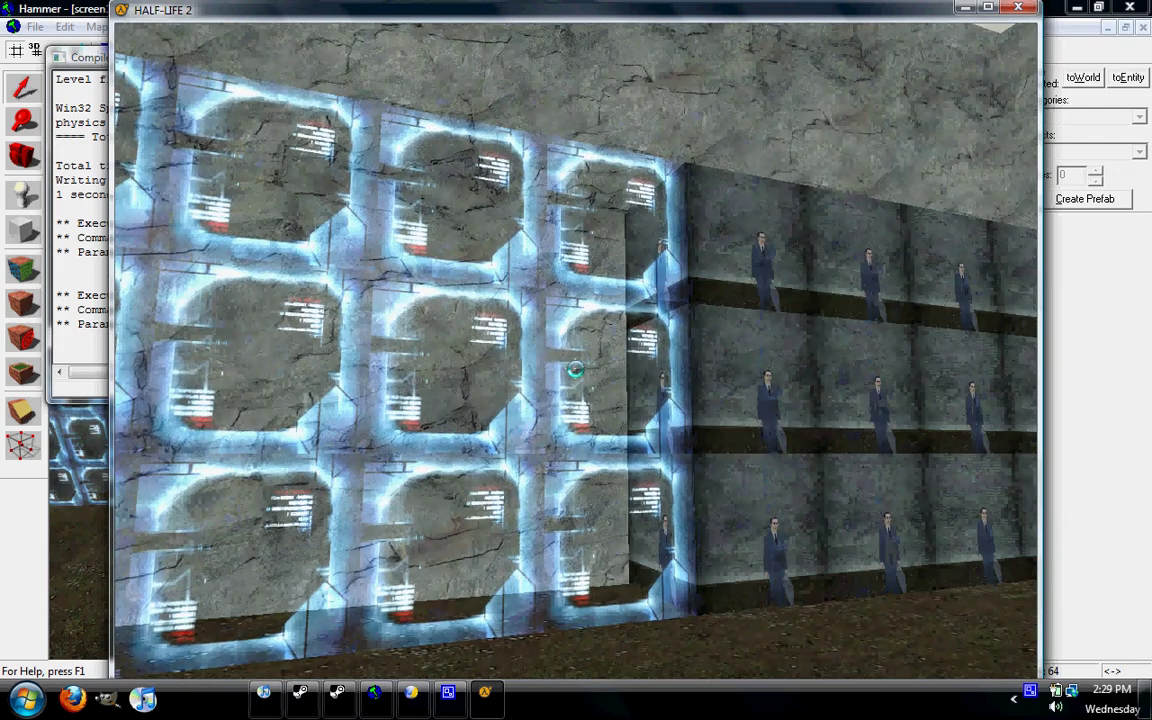
{"action": "key", "text": "w"}
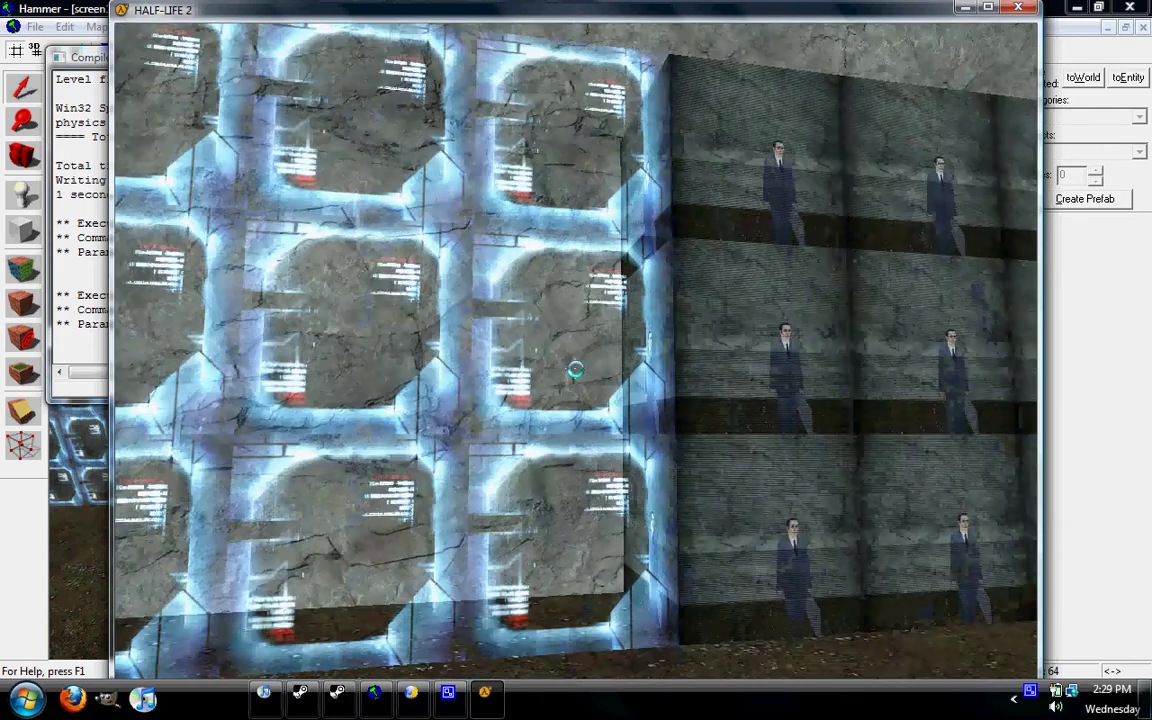
Quit the running game and close the compile process window to return to the Hammer map
{"action": "key", "text": "Escape"}
{"action": "left_click", "coordinate": [241, 518]}
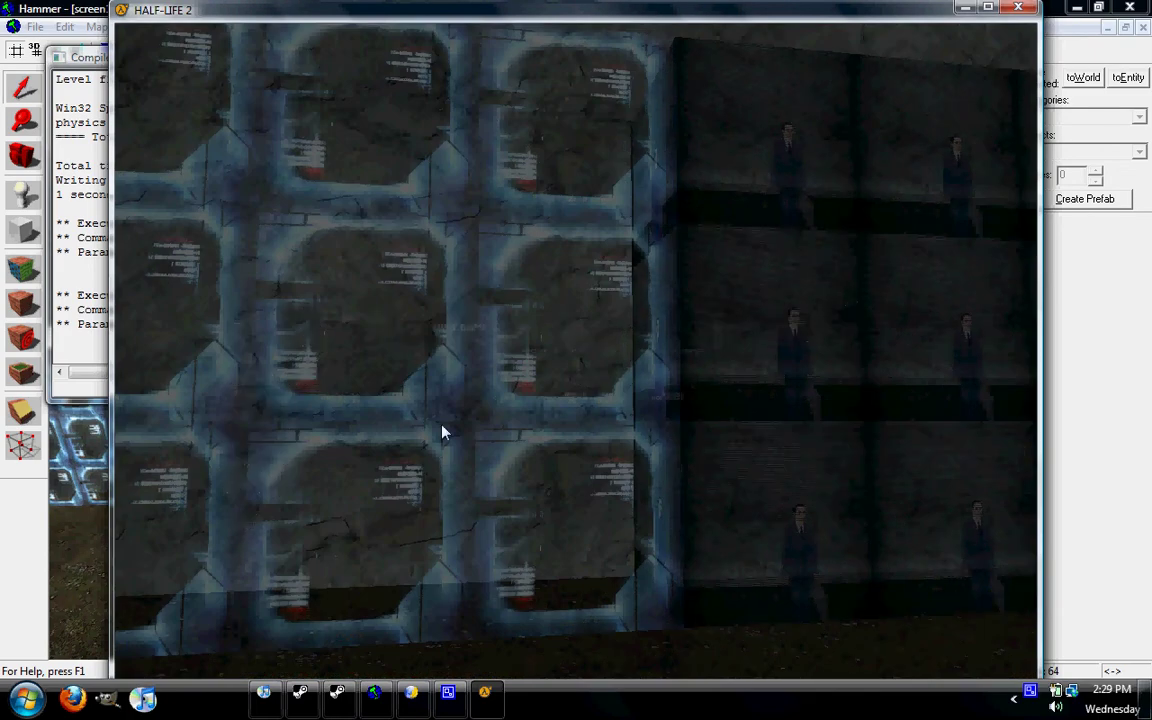
{"action": "left_click", "coordinate": [584, 398]}
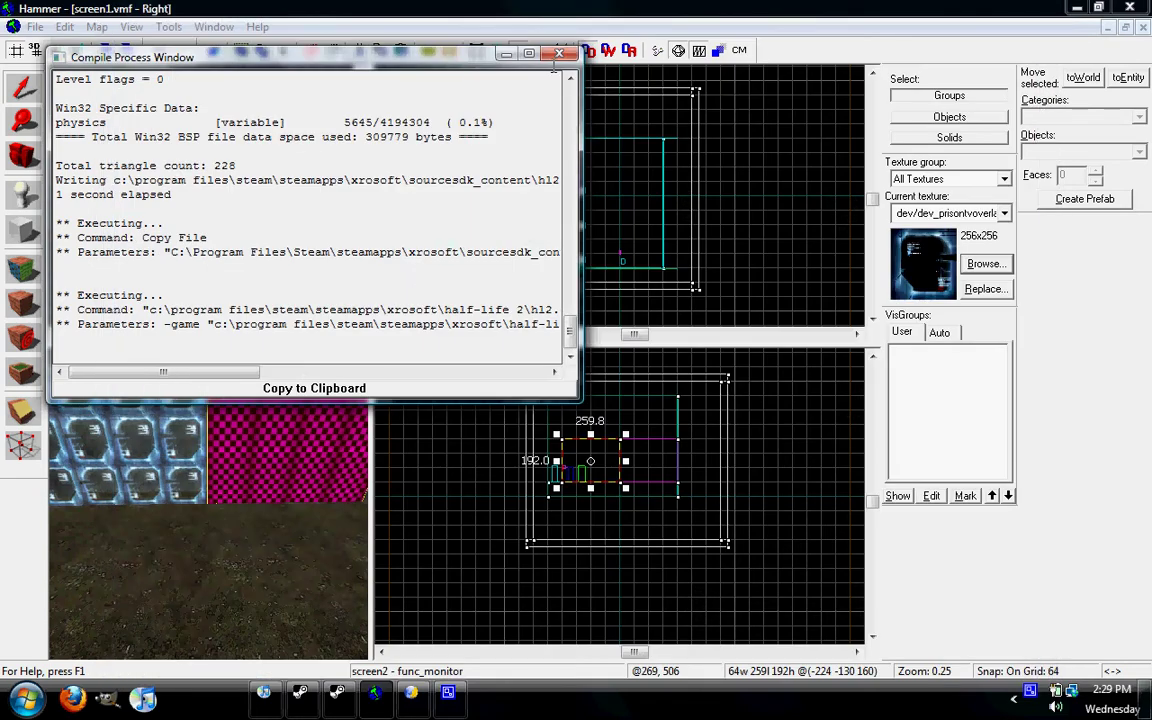
{"action": "left_click", "coordinate": [560, 54]}
Select the screen1 overlay block and thin it from its outer side to 1 unit, keeping its 260 by 192 face
{"action": "left_click", "coordinate": [357, 185]}
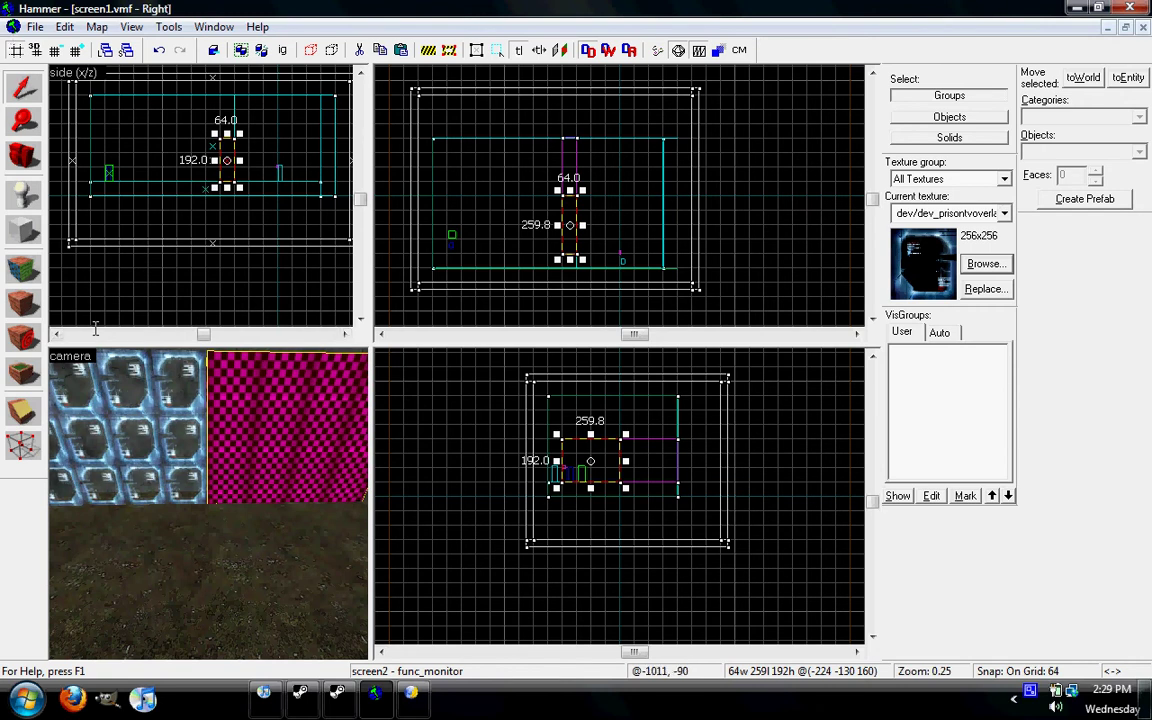
{"action": "left_click", "coordinate": [128, 430]}
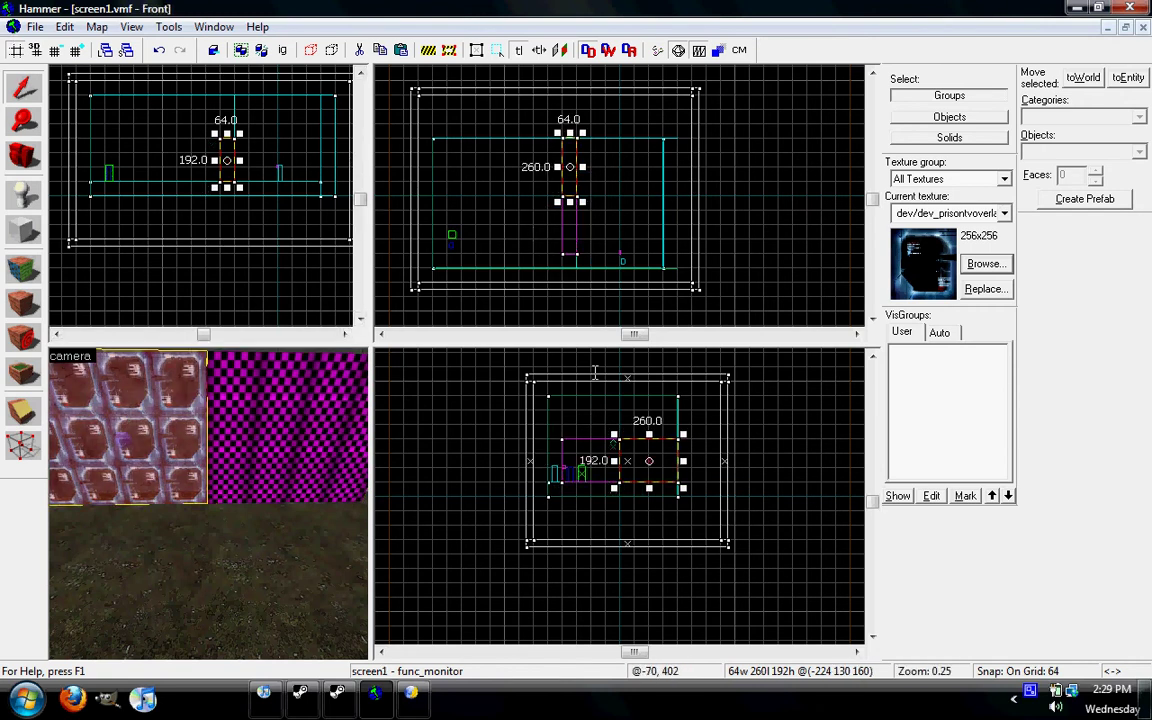
{"action": "left_click_drag", "start_coordinate": [558, 166], "coordinate": [571, 167]}
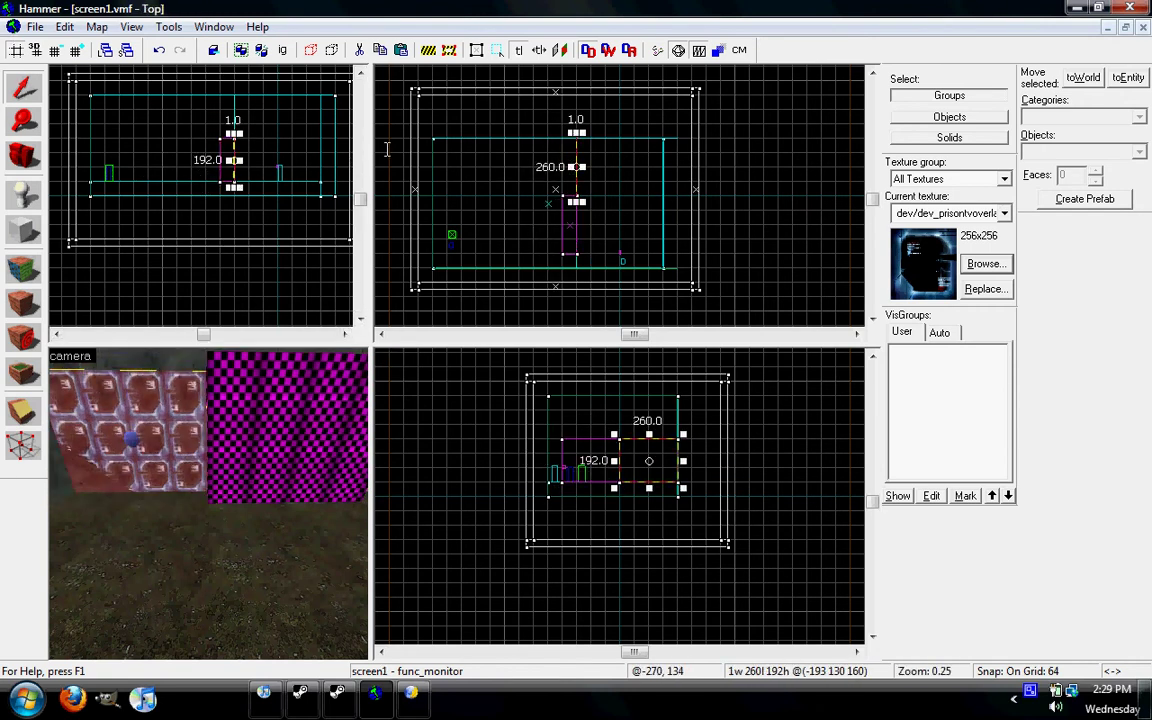
Fly the 3D camera around the thinned overlay block and the checkered monitor block to examine them from both sides
{"action": "key", "text": "shift+c"}
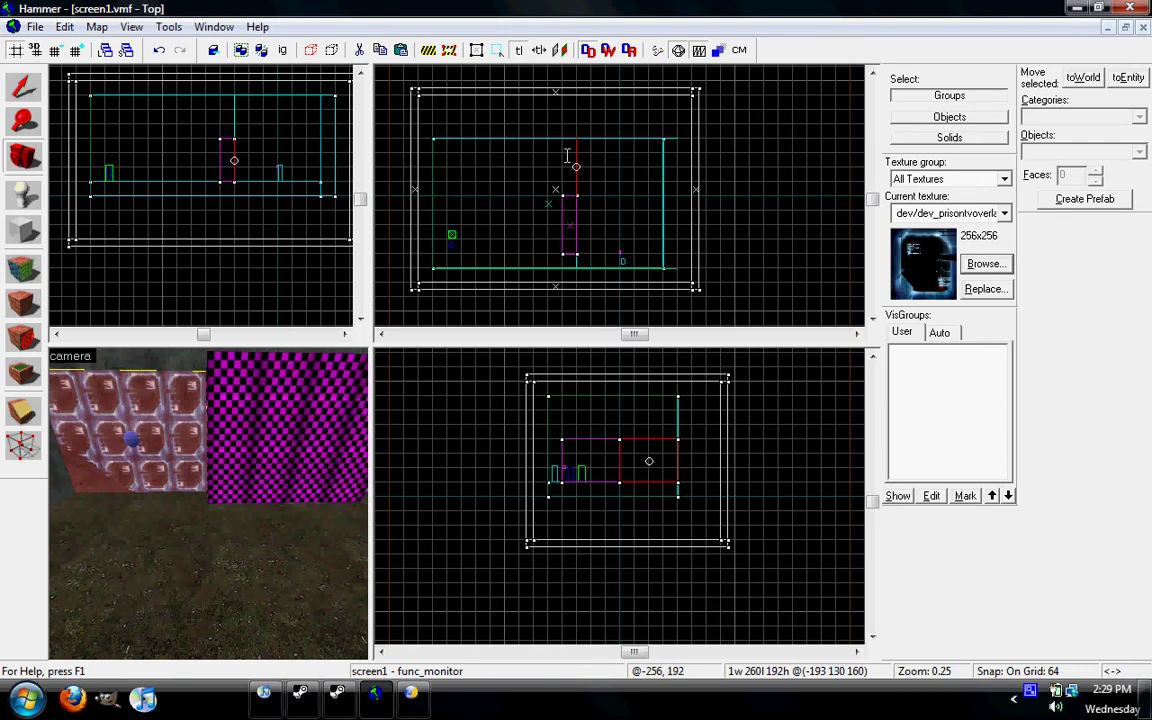
{"action": "mouse_move", "coordinate": [561, 167]}
{"action": "left_mouse_down"}
{"action": "mouse_move", "coordinate": [551, 168]}
{"action": "mouse_move", "coordinate": [575, 167]}
{"action": "left_mouse_up"}
{"action": "key", "text": "ctrl+e"}
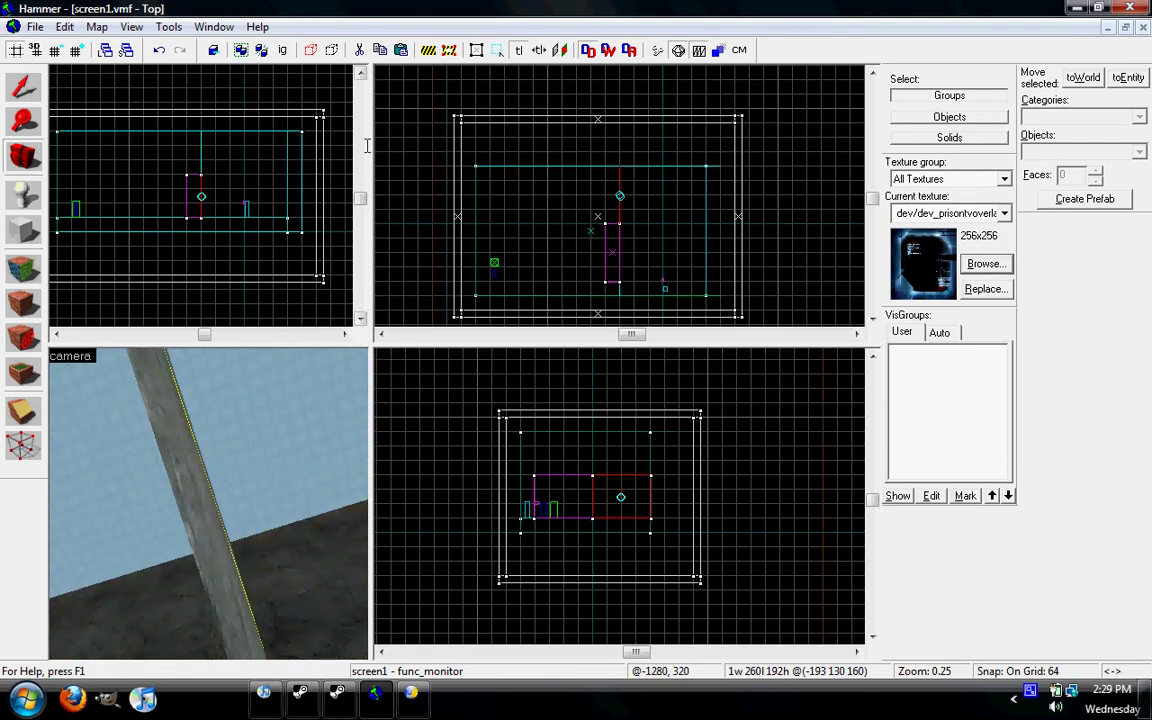
{"action": "scroll", "coordinate": [90, 83], "scroll_direction": "up", "scroll_amount": 1}
{"action": "key", "text": "z"}
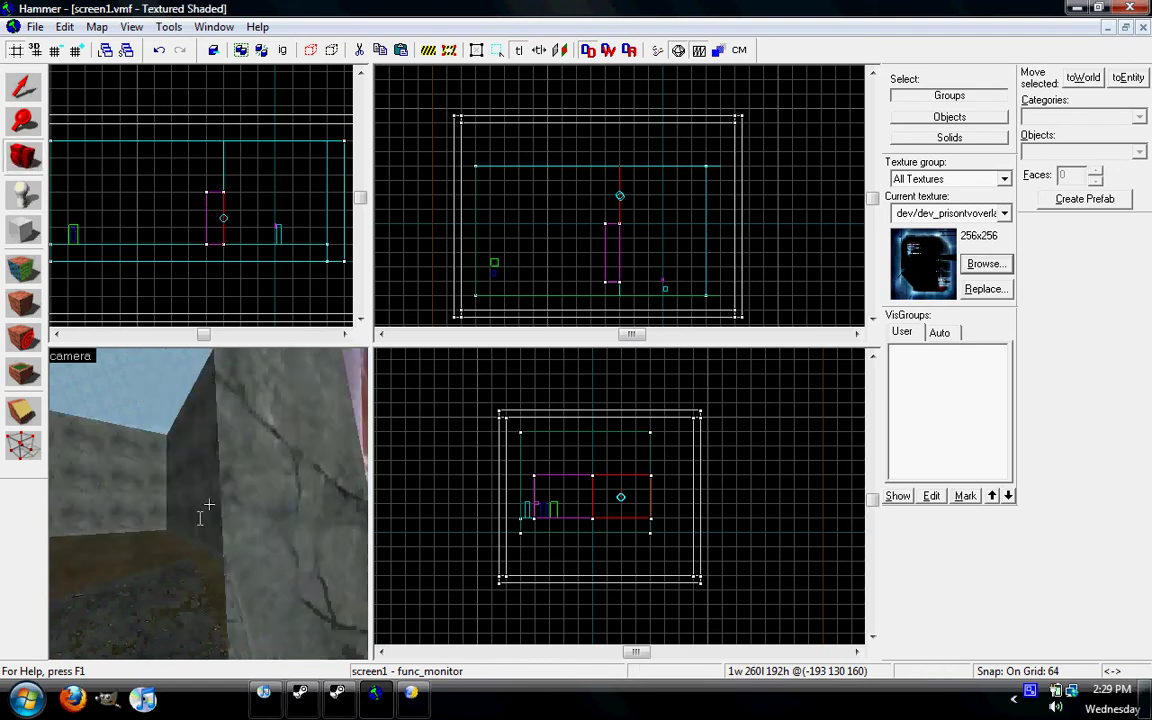
{"action": "key", "text": "s"}
{"action": "key", "text": "w"}
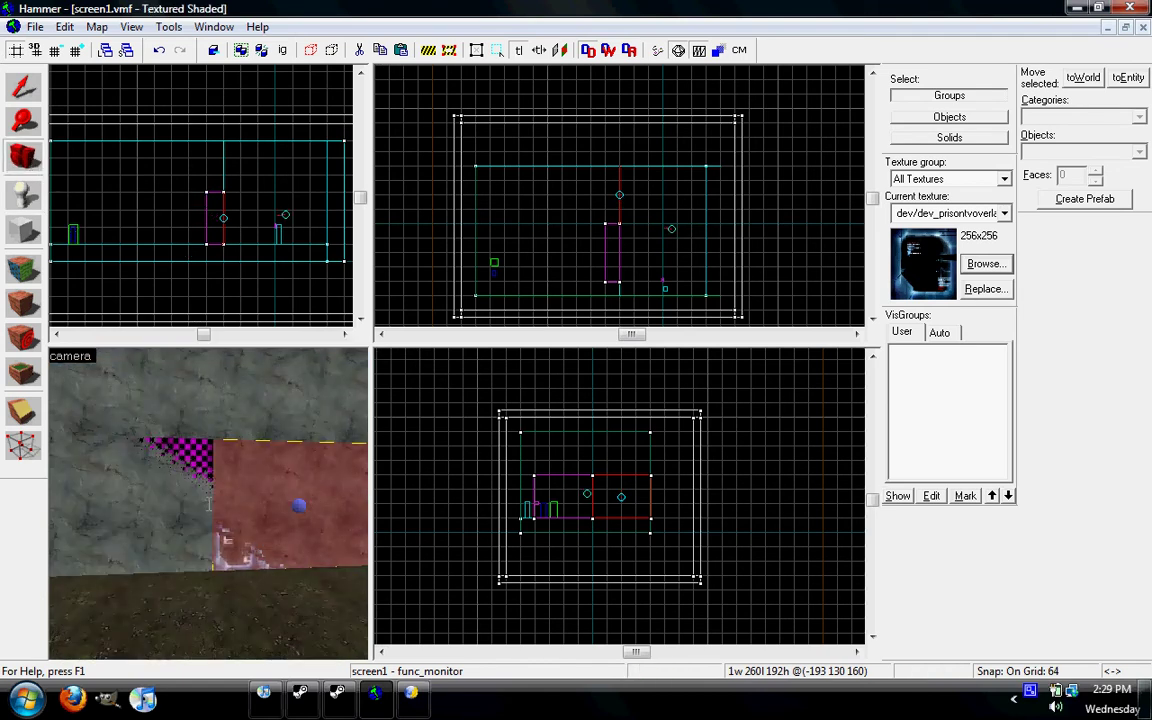
{"action": "key", "text": "w"}
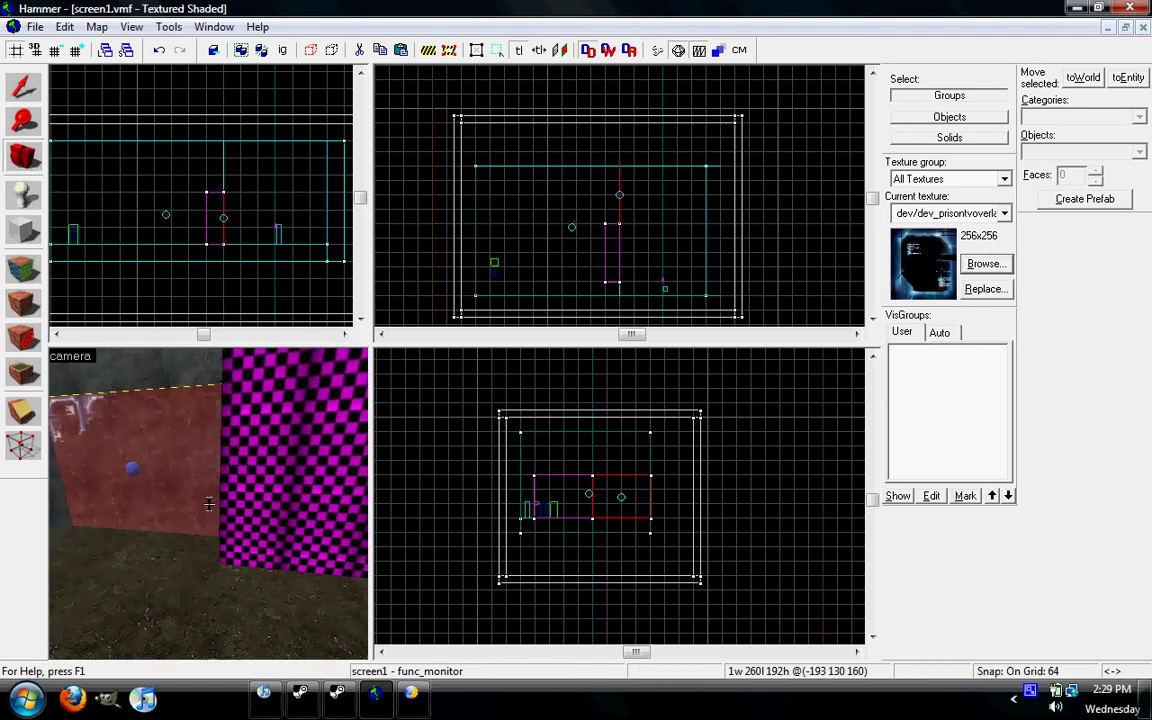
{"action": "key", "text": "s"}
{"action": "key", "text": "s"}
{"action": "key", "text": "z"}
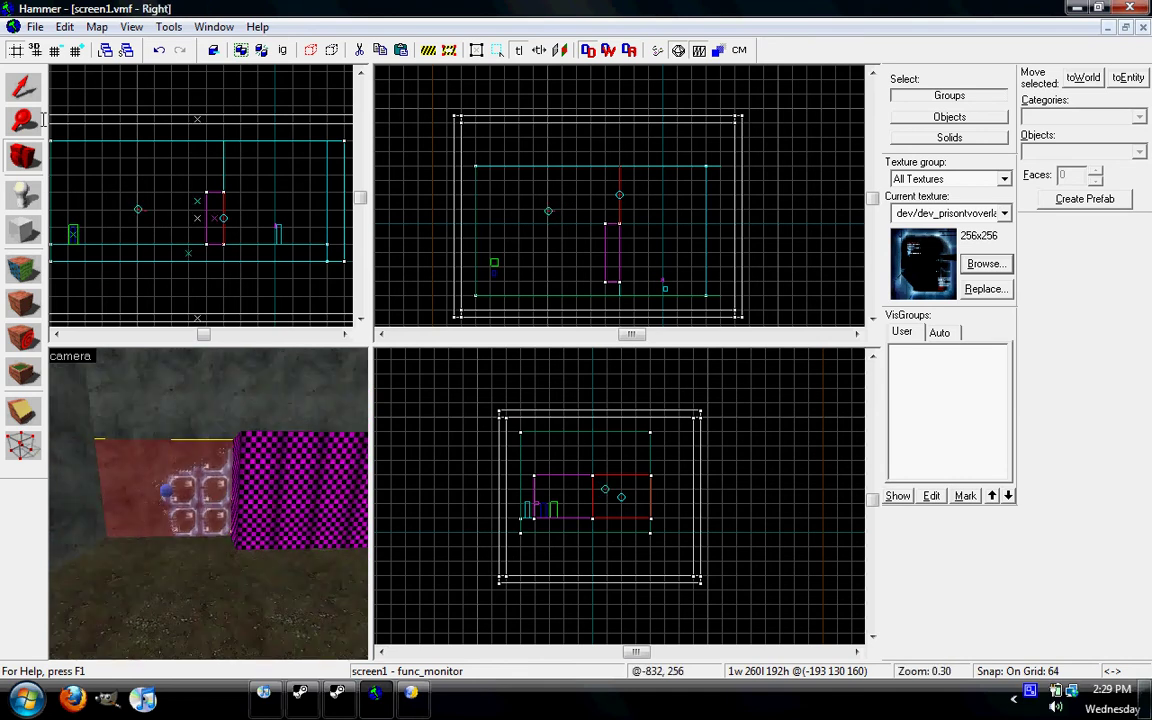
Select the 1-unit overlay block and move it flush against the front face of the checkered monitor block, covering it
{"action": "left_click", "coordinate": [24, 87]}
{"action": "left_click", "coordinate": [222, 230]}
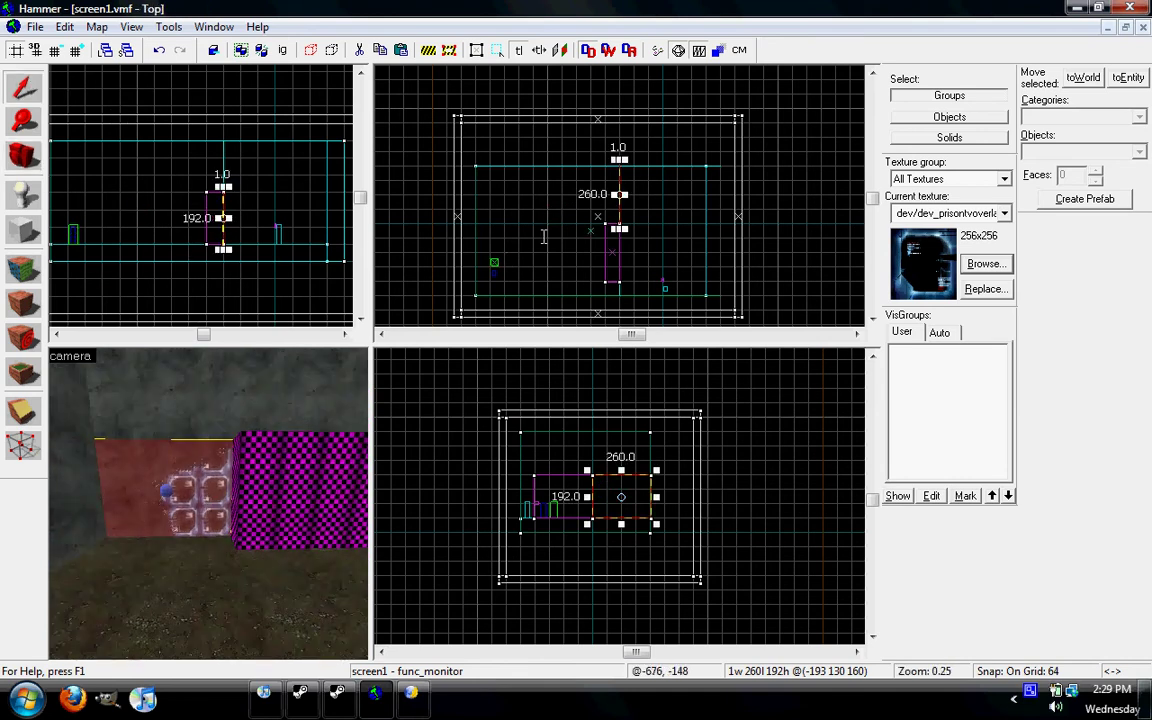
{"action": "left_click", "coordinate": [619, 212]}
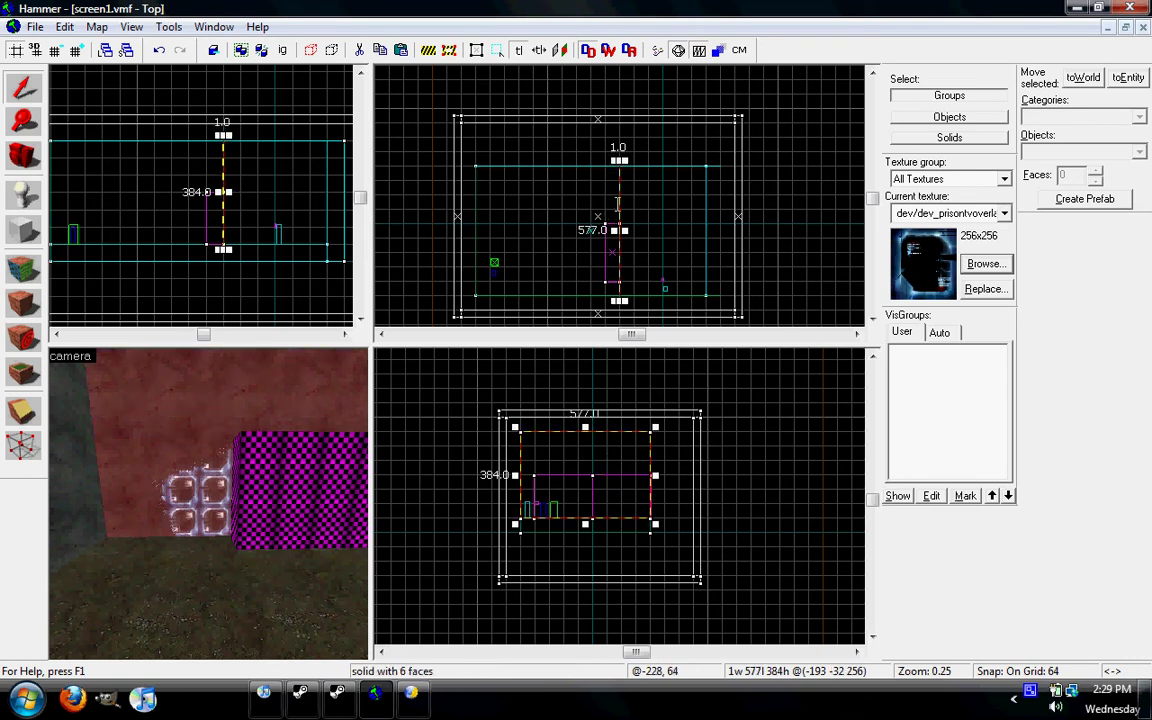
{"action": "left_click", "coordinate": [607, 200]}
{"action": "left_click", "coordinate": [185, 495]}
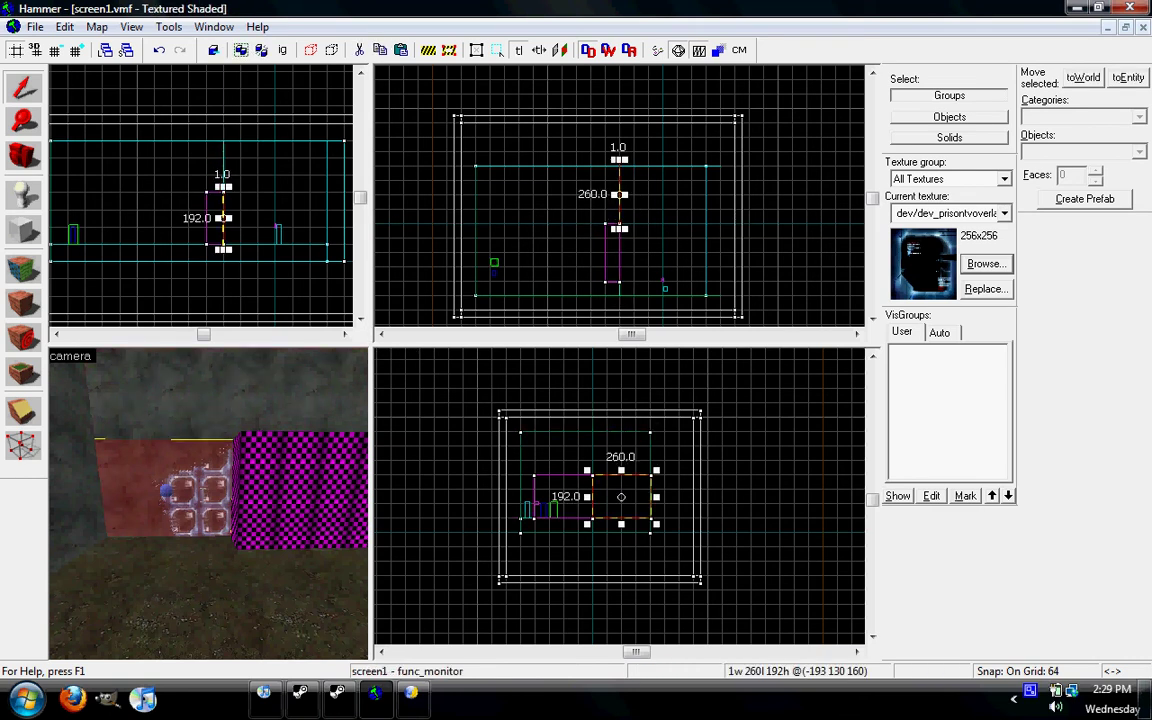
{"action": "left_click_drag", "start_coordinate": [612, 196], "coordinate": [603, 283]}
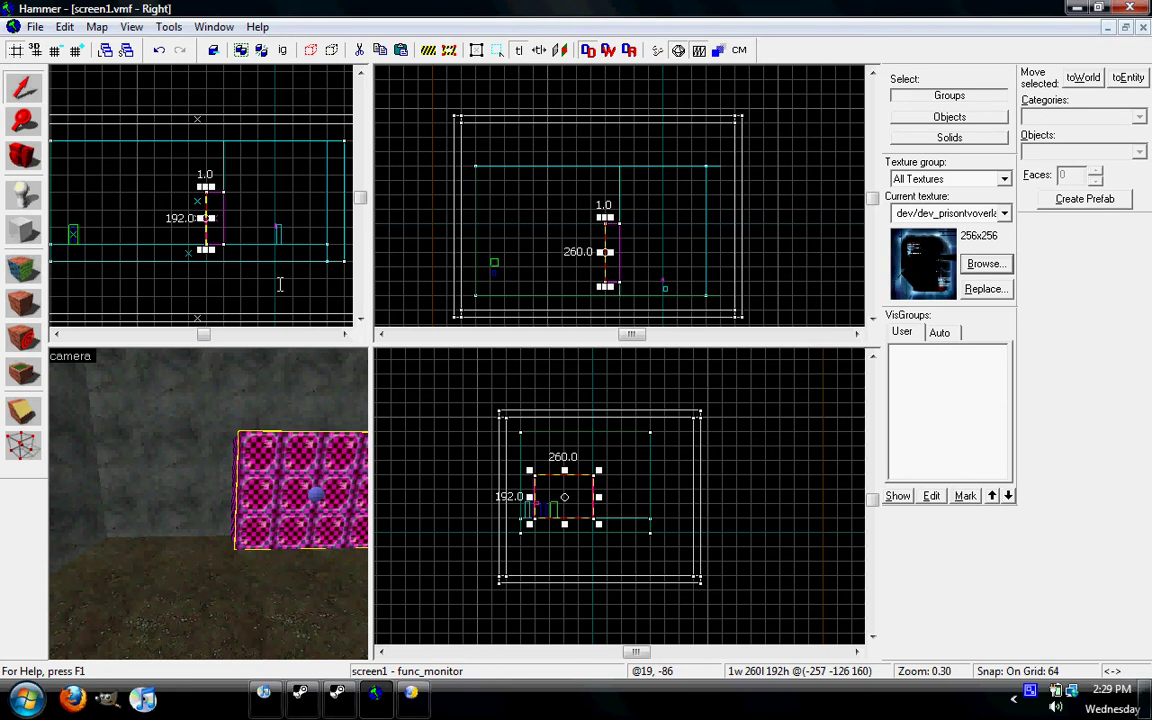
Compile and run the map with BSP, VIS and RAD on Normal and the -sw game parameter
{"action": "left_click", "coordinate": [587, 48]}
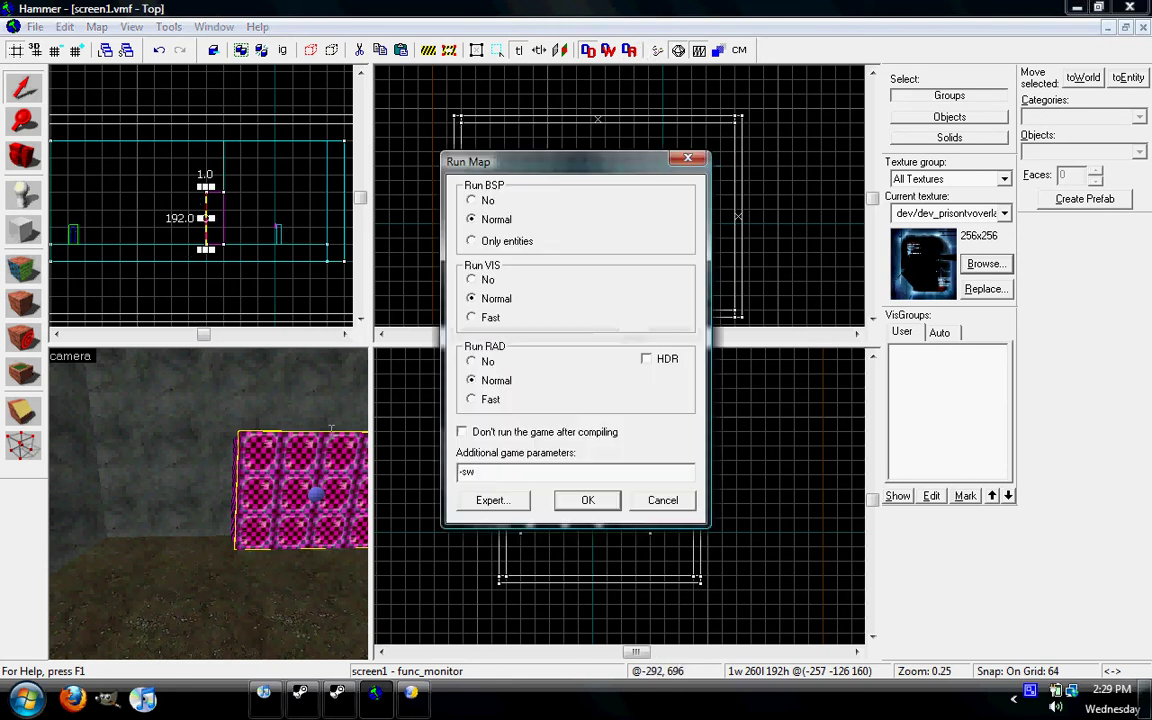
{"action": "left_click", "coordinate": [588, 500]}
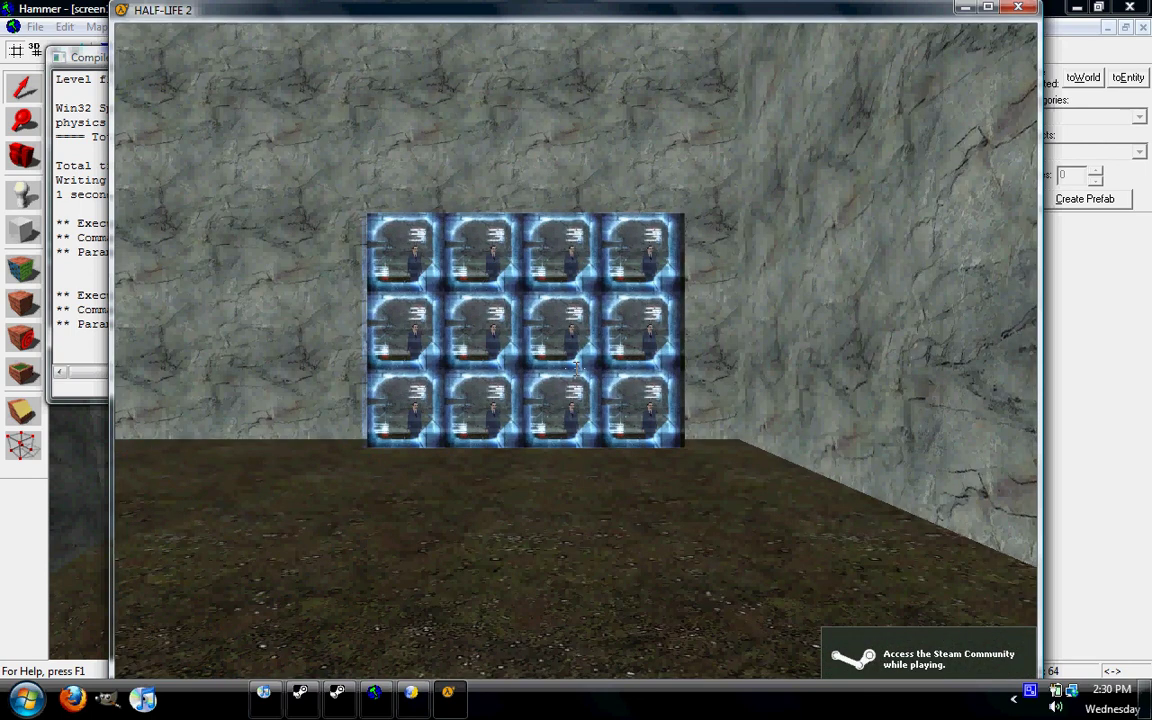
Walk up to the combined screen in Half-Life 2 and examine the camera picture through the overlay, near and far
{"action": "key", "text": "w"}
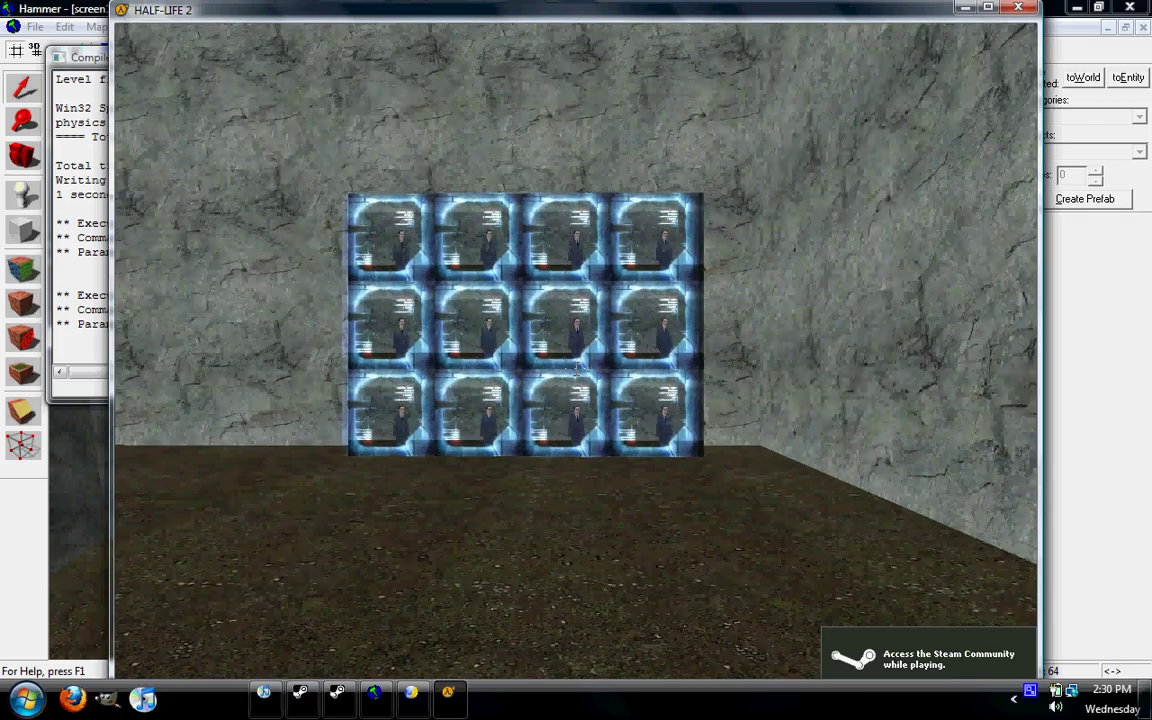
{"action": "key", "text": "w"}
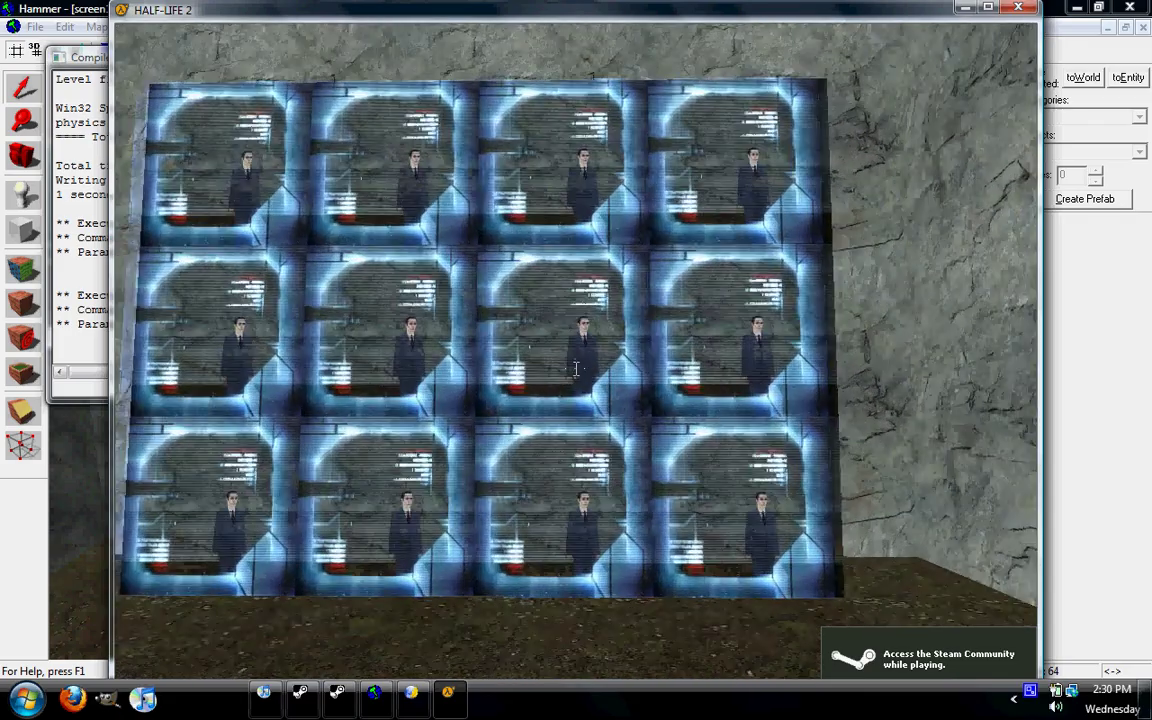
{"action": "key", "text": "w"}
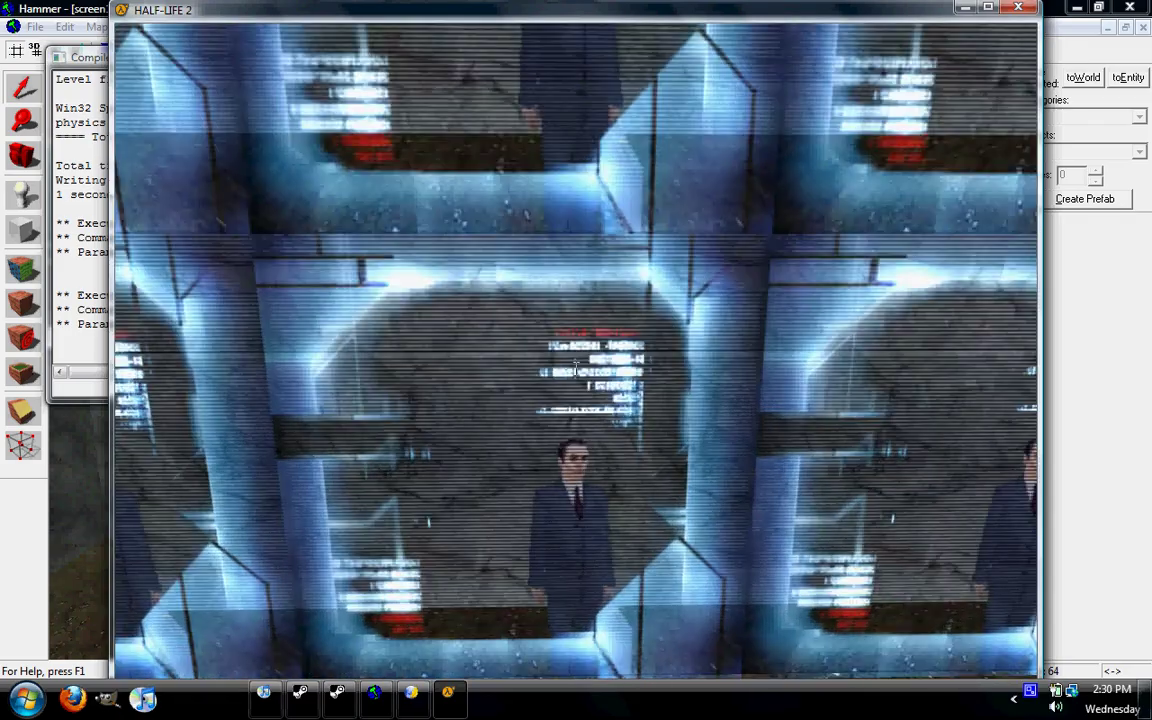
{"action": "key", "text": "s"}
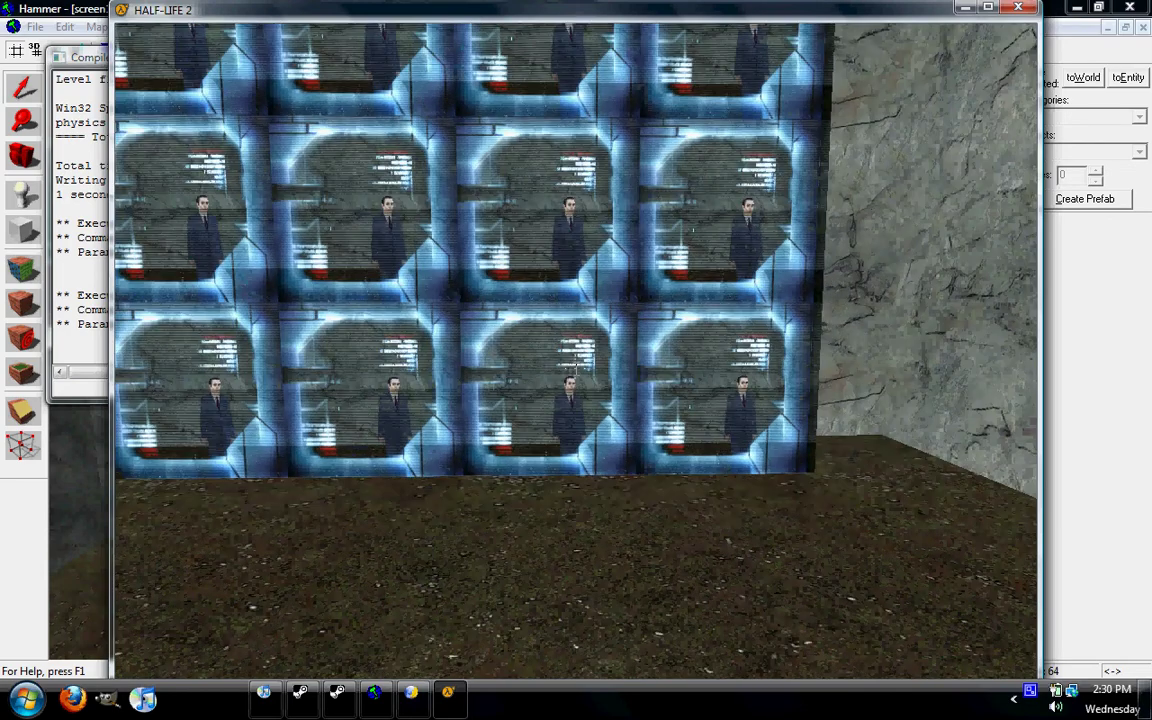
{"action": "key", "text": "s"}
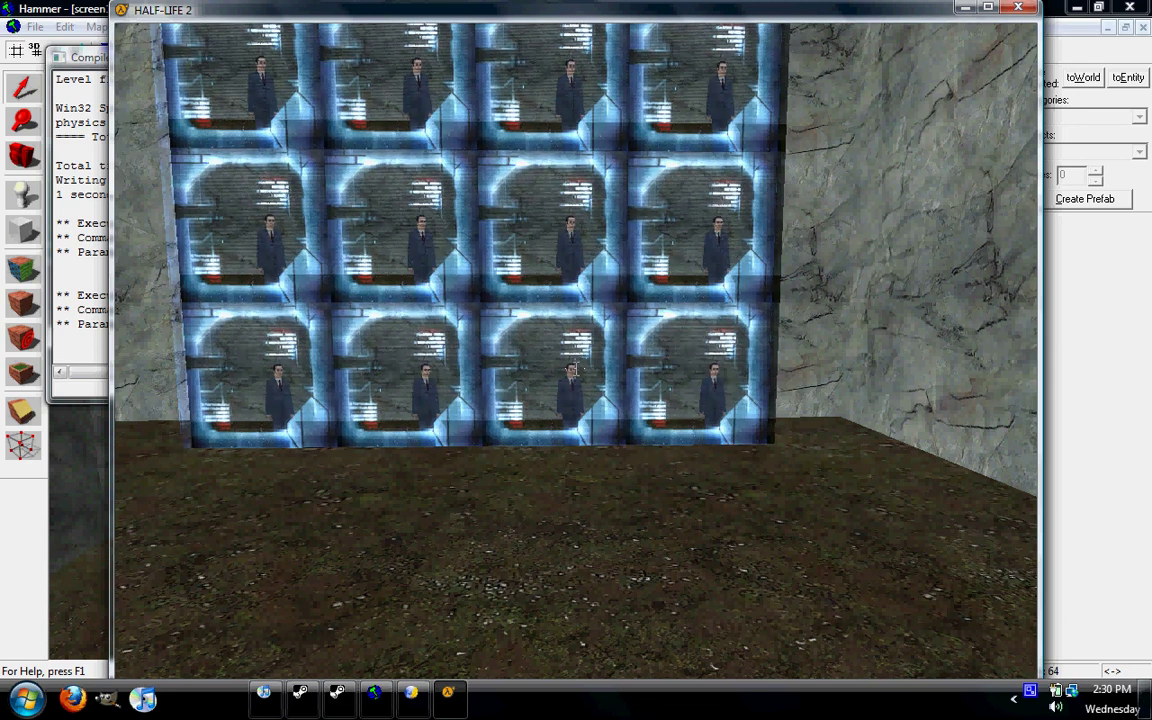
Quit the running Half-Life 2 game
{"action": "key", "text": "Escape"}
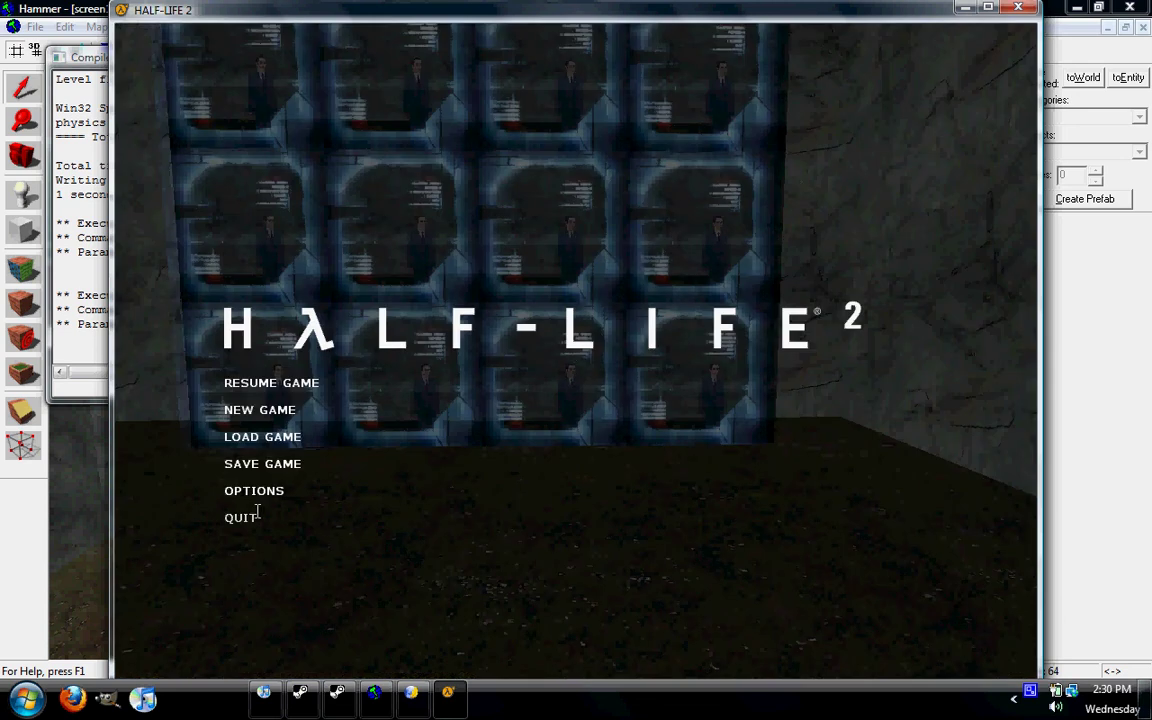